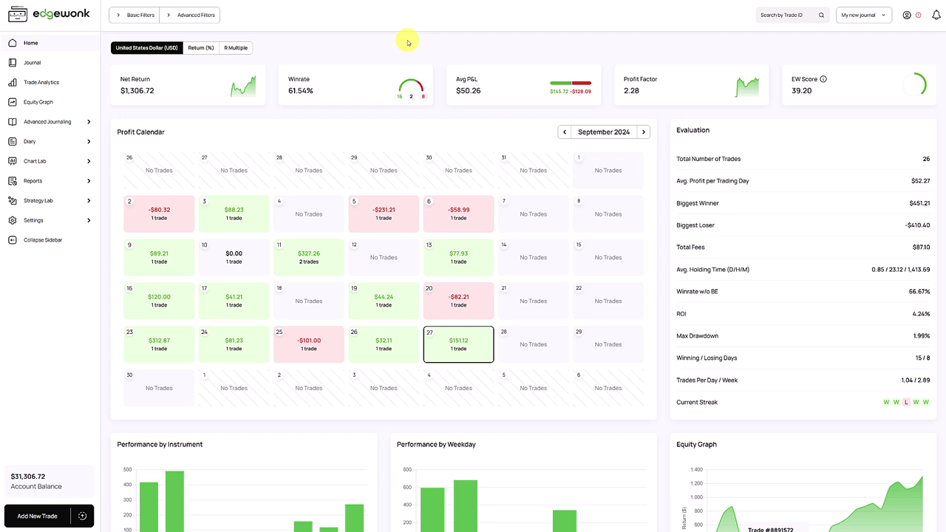
- Open the journal and look over its list of trades
left_click(70, 61)
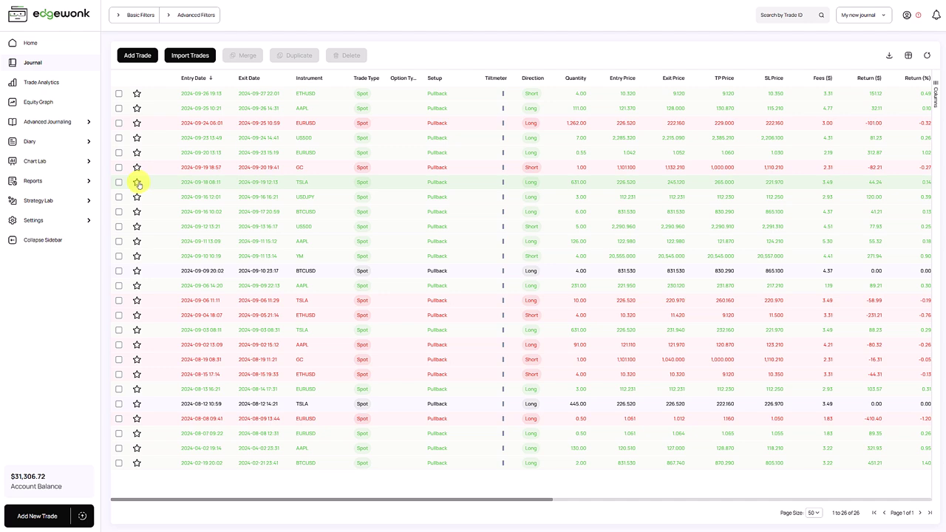
left_click_drag(327, 500, 294, 494)
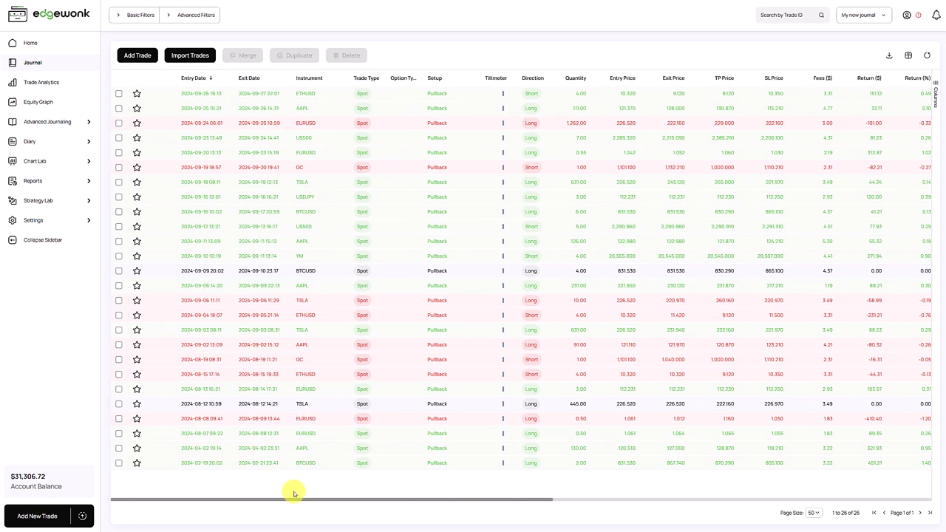
- In the trade comment settings, add an entry comment named "Perfect entry" with a Positive rating
left_click(52, 222)
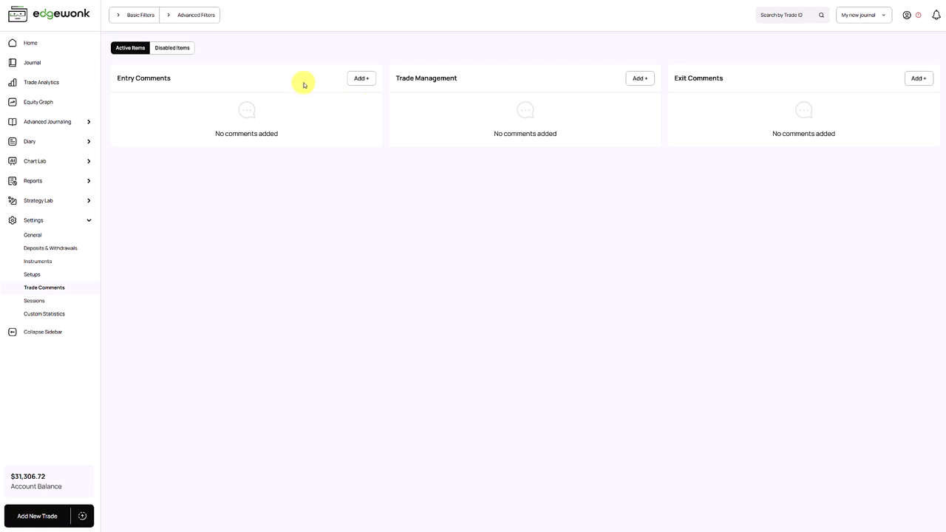
left_click(364, 80)
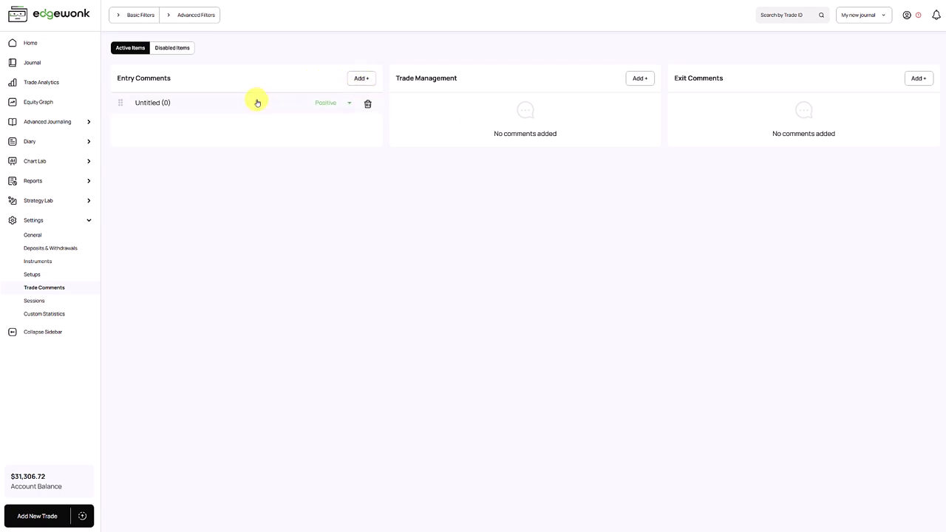
left_click(157, 102)
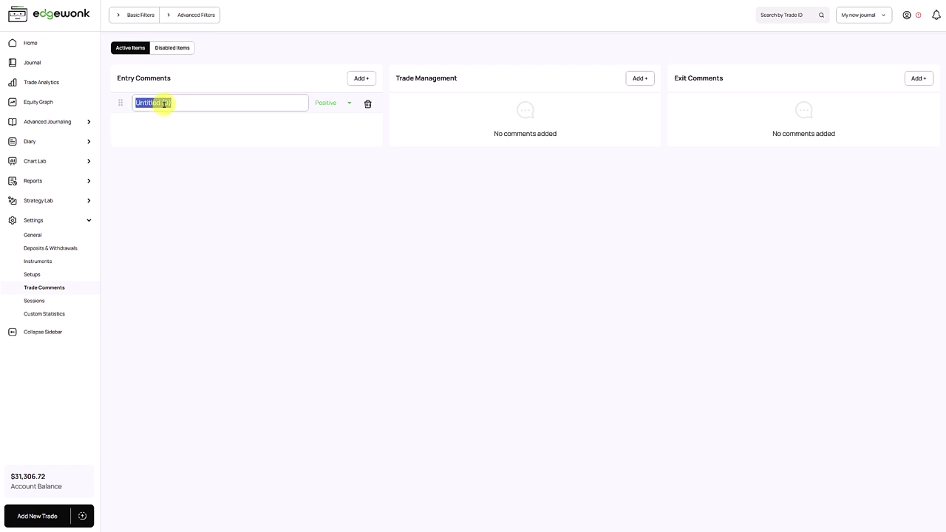
type("Perfect entry")
key("Return")
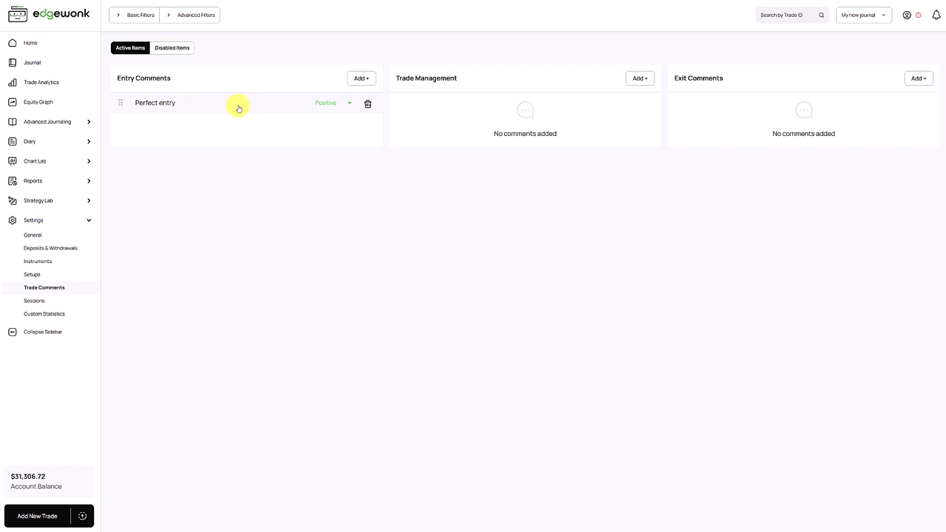
left_click(332, 104)
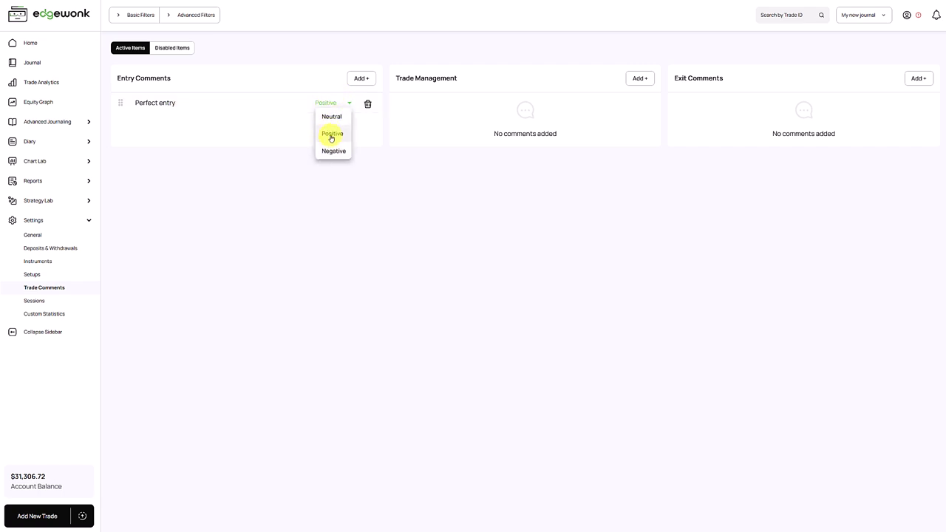
left_click(332, 134)
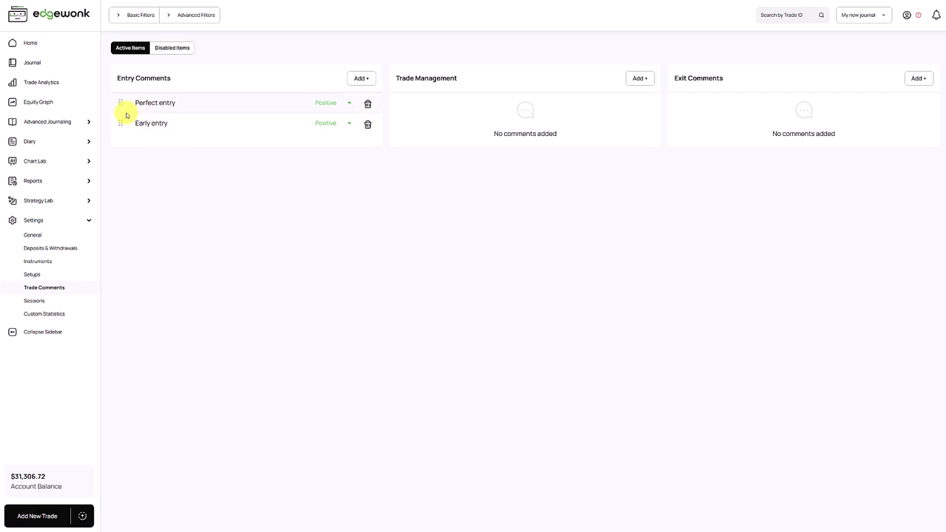
- Add the entry comments "Early entry", "Late entry" and "Revenge trading", each rated Negative
left_click(330, 125)
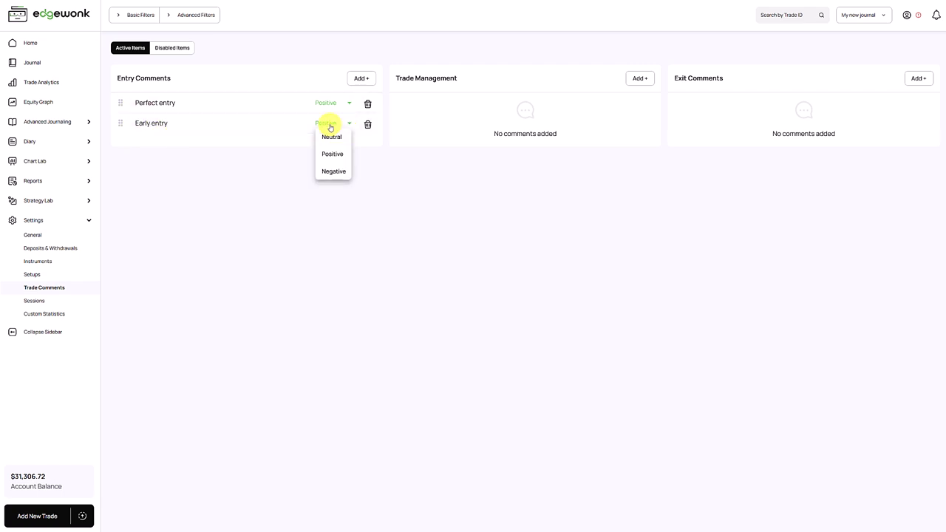
left_click(333, 172)
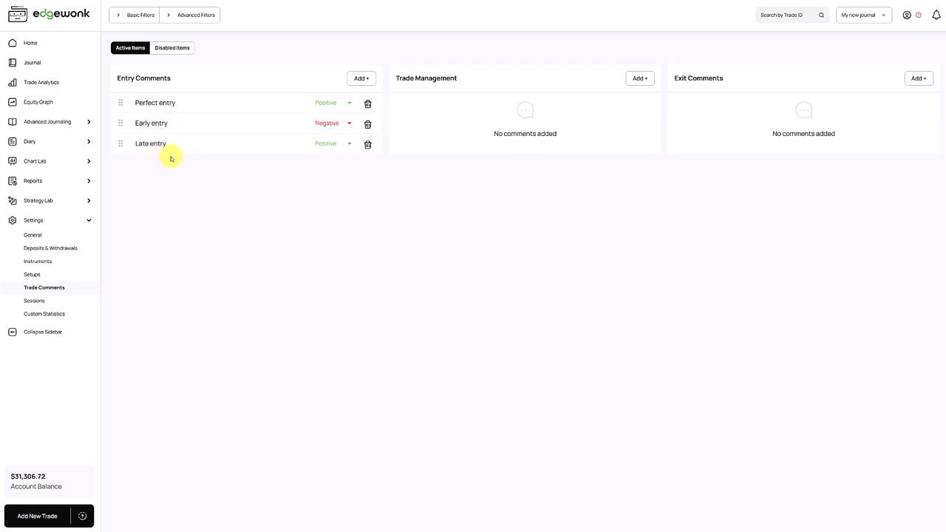
left_click(328, 147)
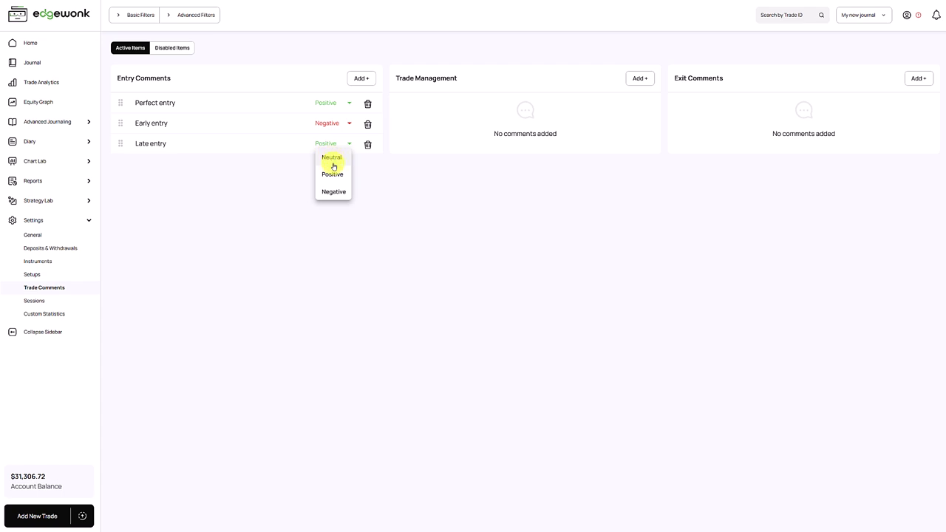
left_click(335, 192)
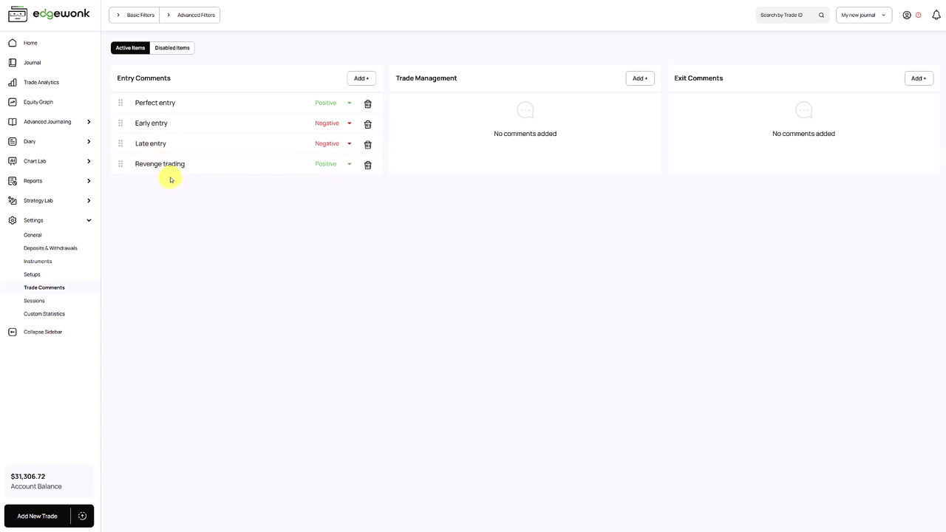
left_click(328, 164)
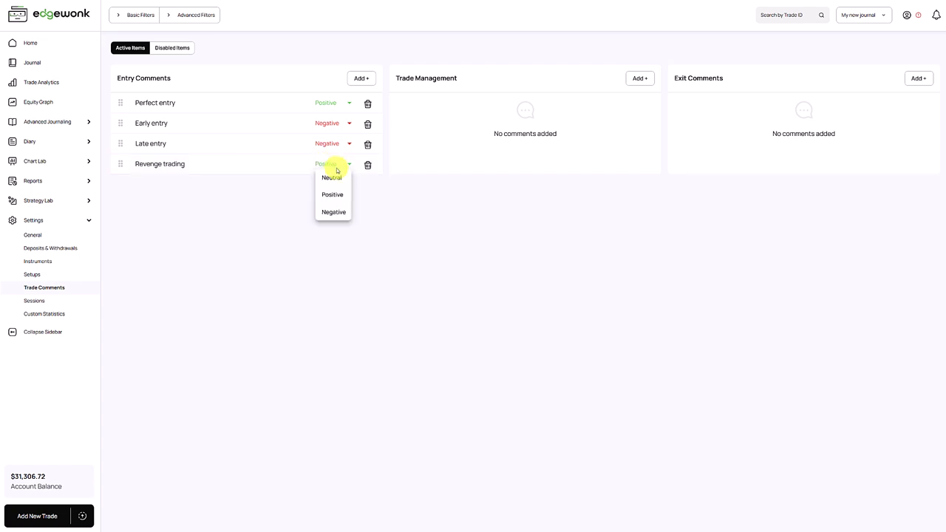
left_click(334, 212)
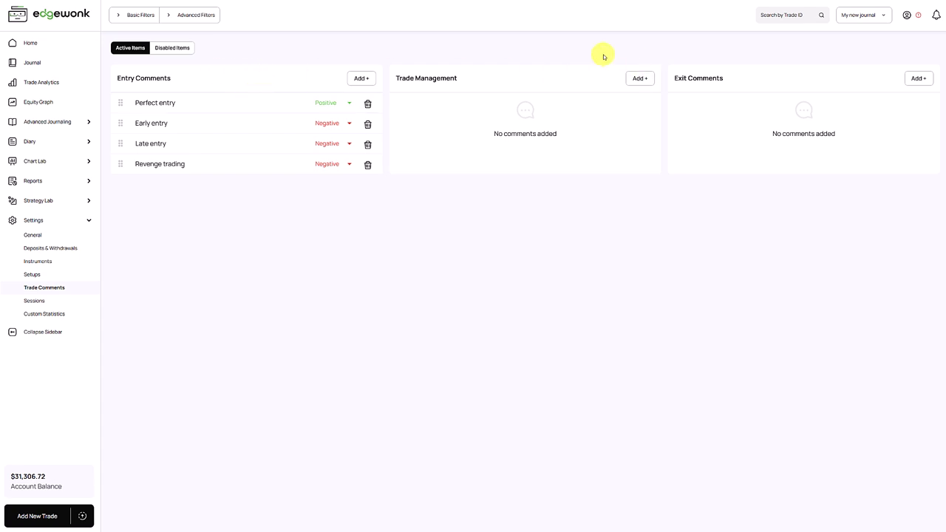
- Add trade management comments: "Managed well" (Positive), "No management" (Neutral), "Moved SL too close" and "Forgot to manage" (both Negative)
left_click(640, 78)
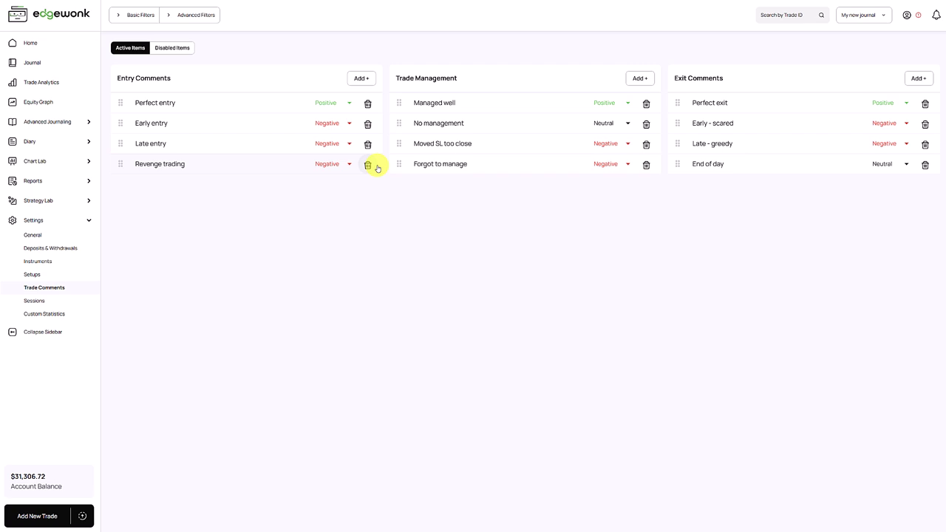
- In the journal, give the newest ETHUSD trade the comments Perfect entry, Managed well and End of day
left_click(47, 65)
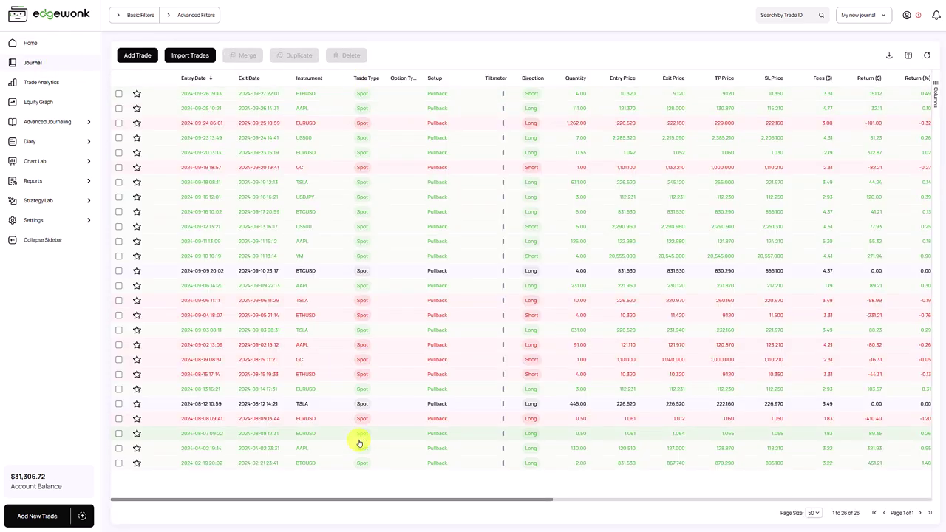
left_click_drag(353, 501, 682, 505)
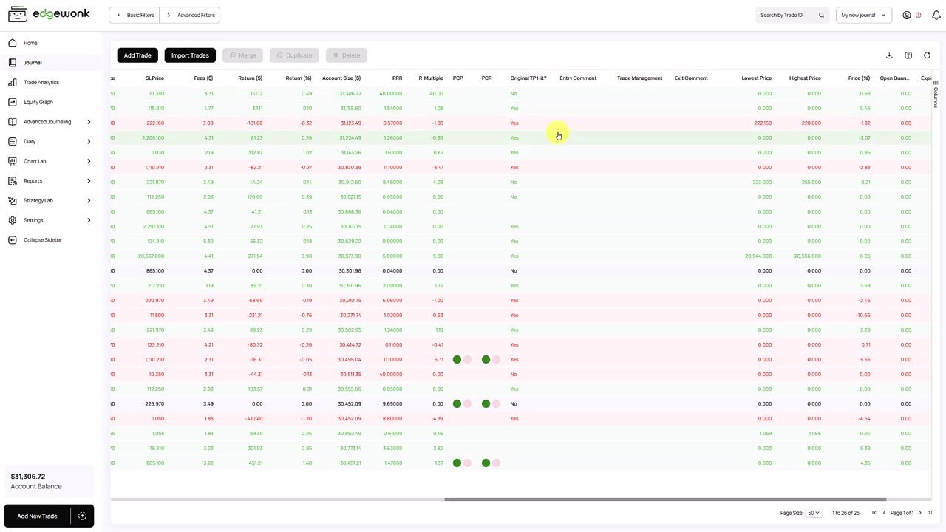
left_click(579, 95)
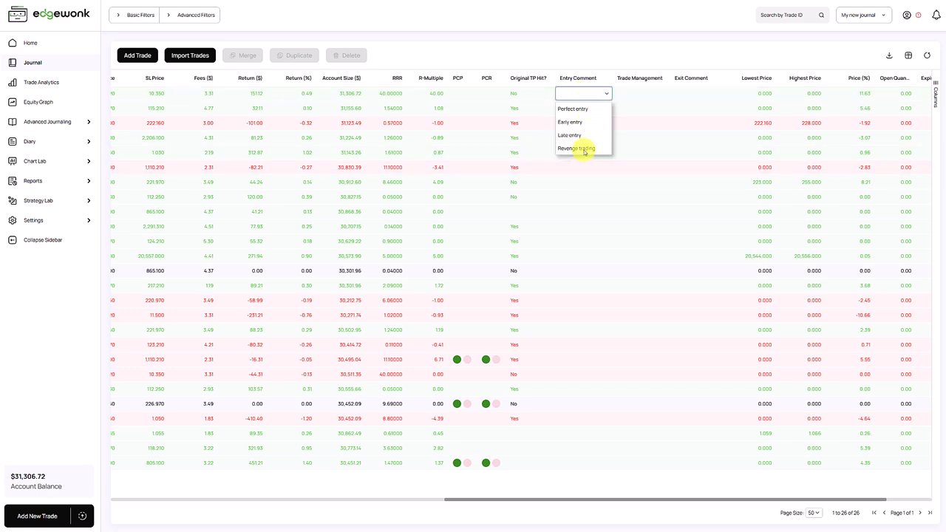
left_click(577, 110)
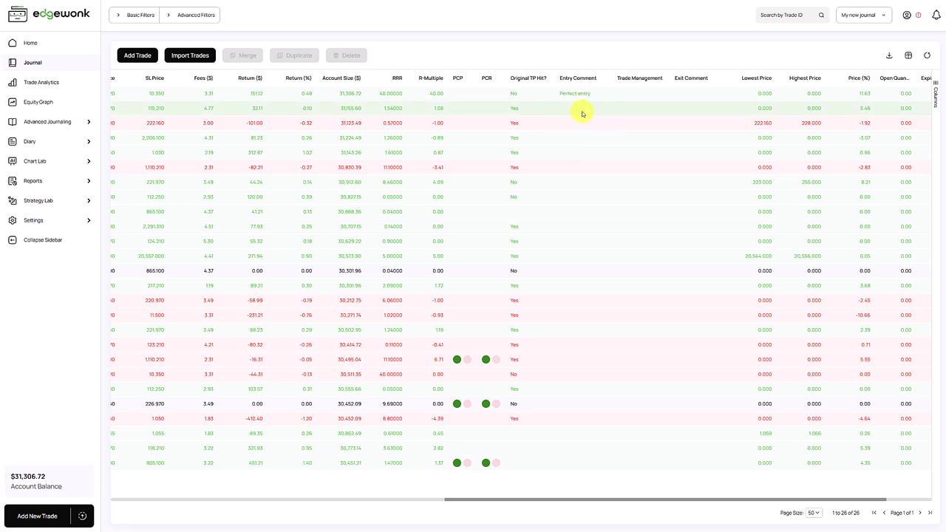
left_click(636, 95)
left_click(633, 110)
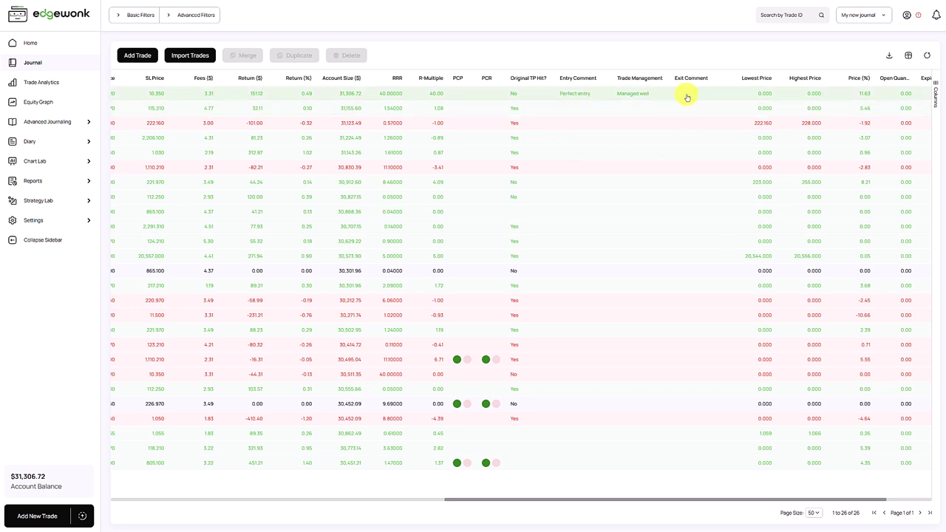
left_click(687, 95)
left_click(686, 148)
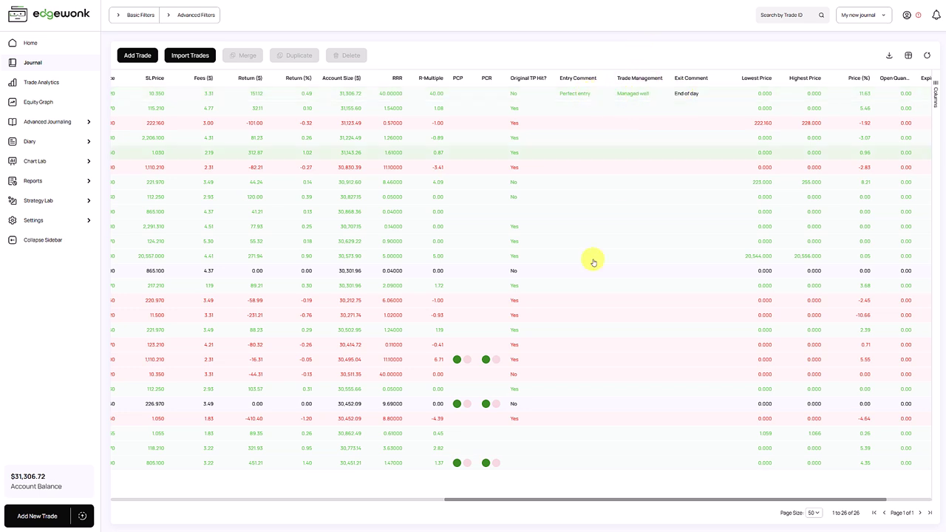
- Edit the AAPL trade entered on 2024-09-25, choosing Perfect entry, Managed well and Early - scared as its trade comments
left_click_drag(625, 499, 222, 478)
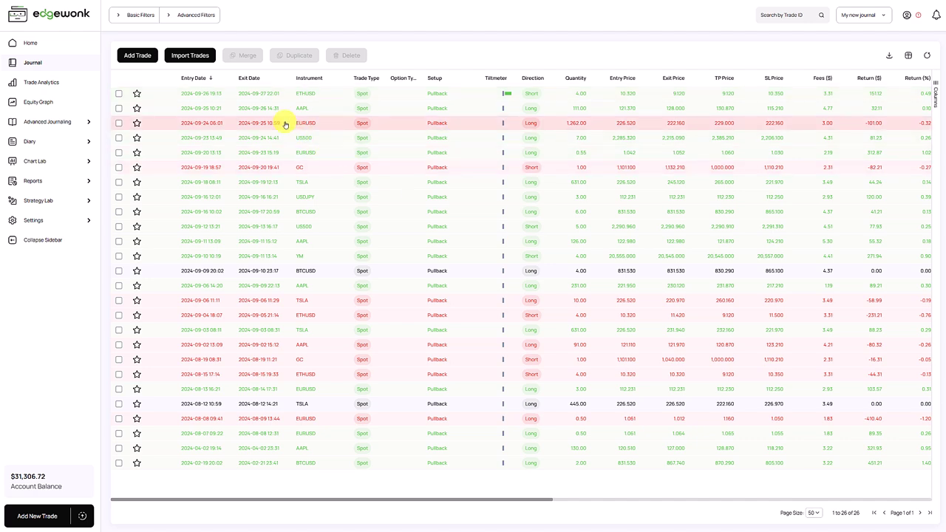
left_click(223, 112)
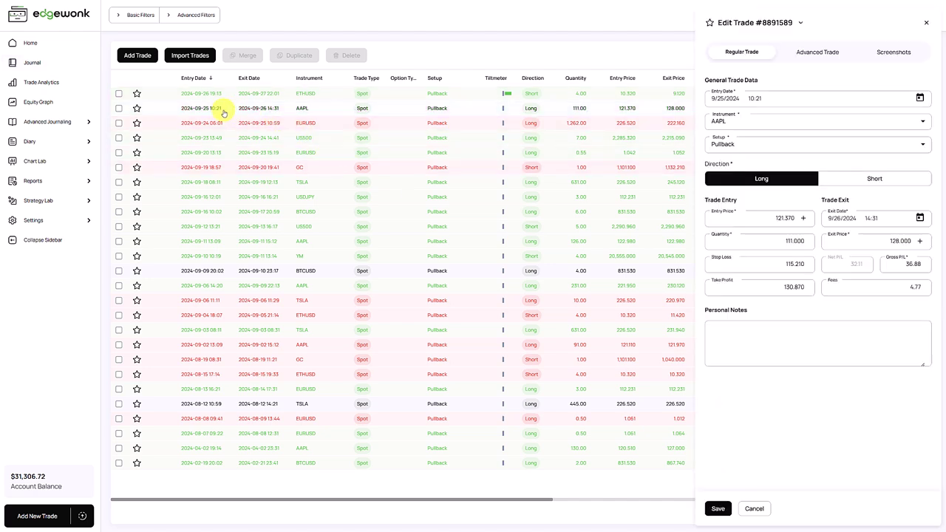
left_click(815, 54)
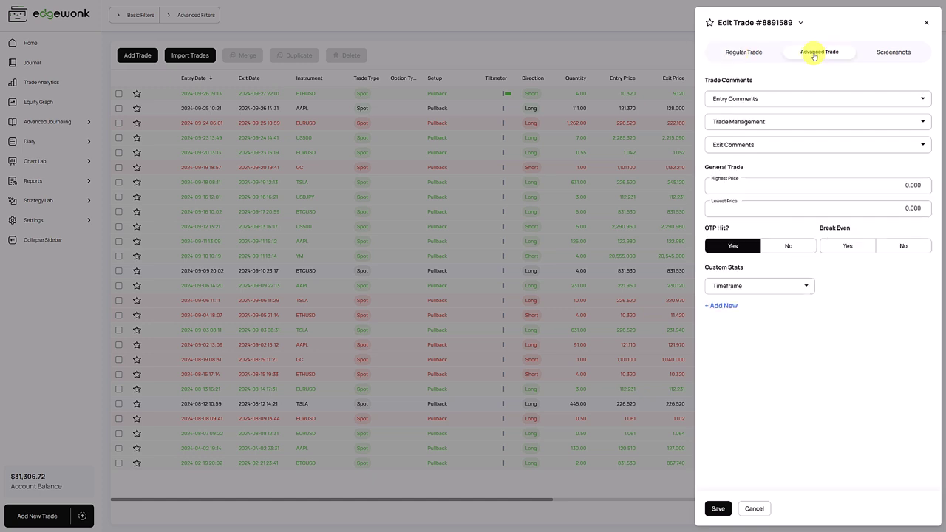
left_click(769, 101)
left_click(755, 151)
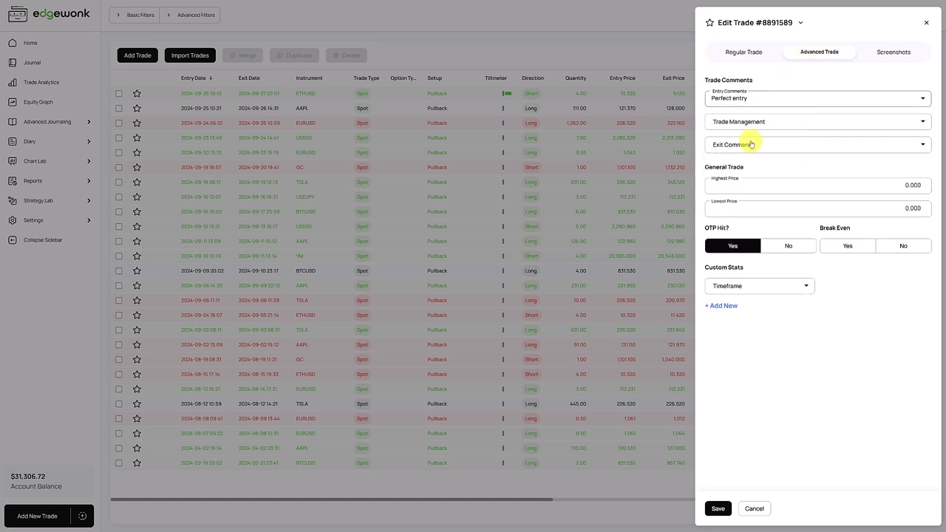
left_click(750, 122)
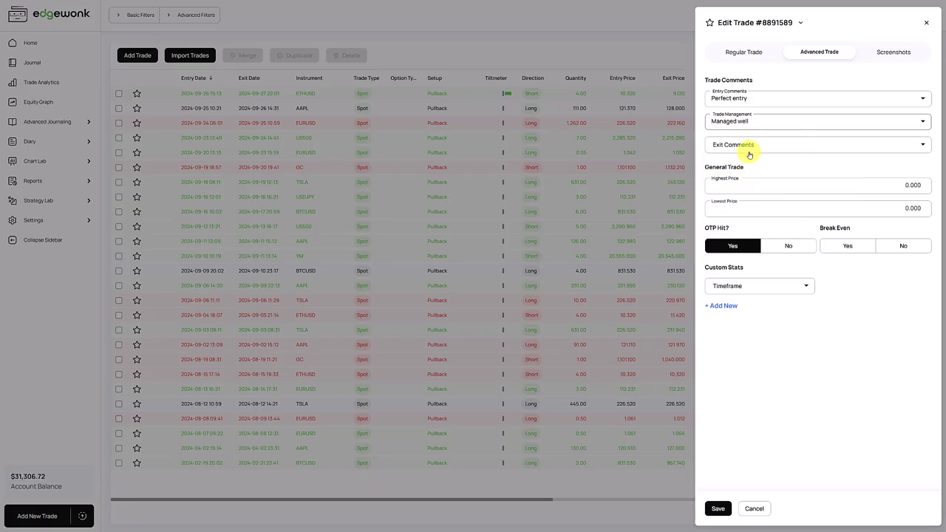
- Replace the AAPL trade's entry comment with a new negatively rated comment "Invalid trade" and save the trade
left_click(773, 100)
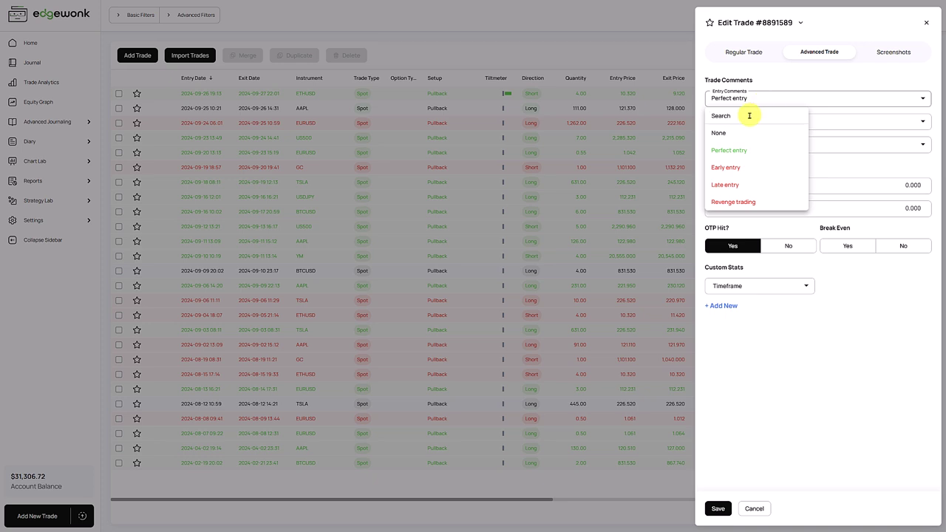
type("Invalid trade")
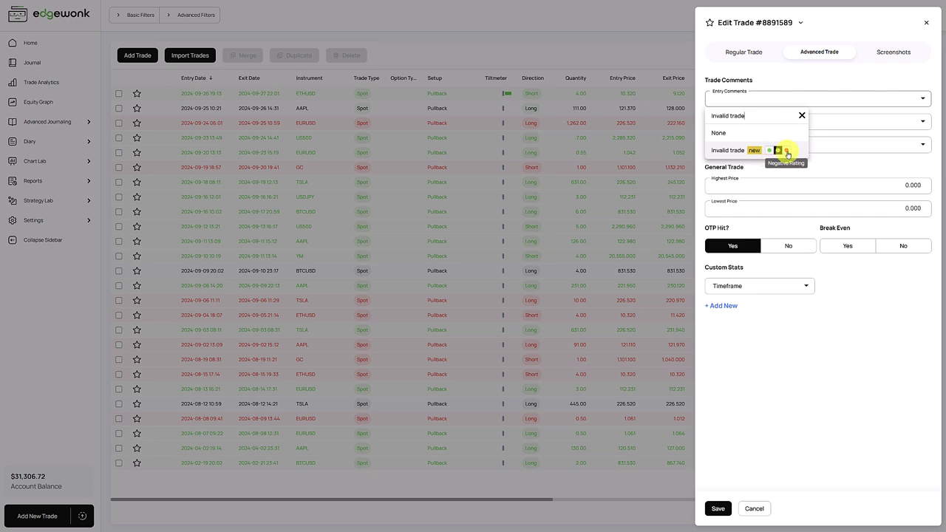
left_click(788, 153)
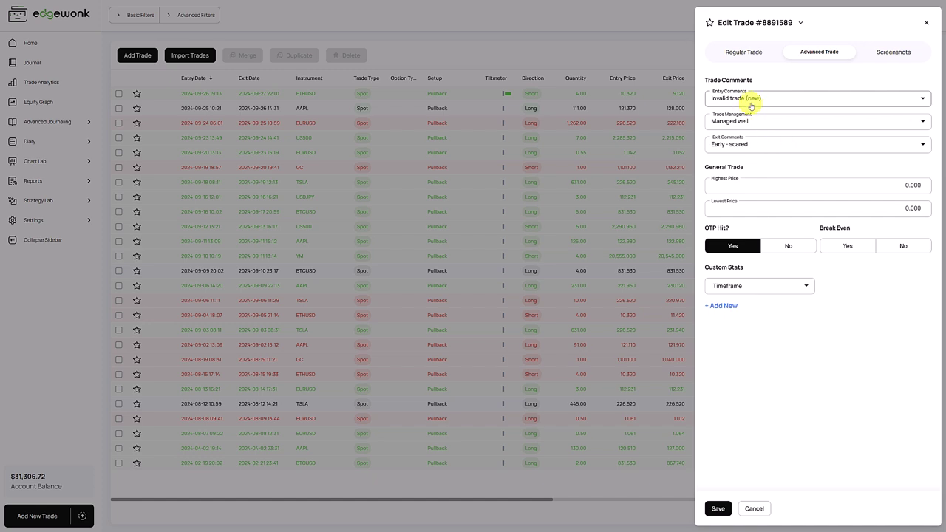
left_click(718, 508)
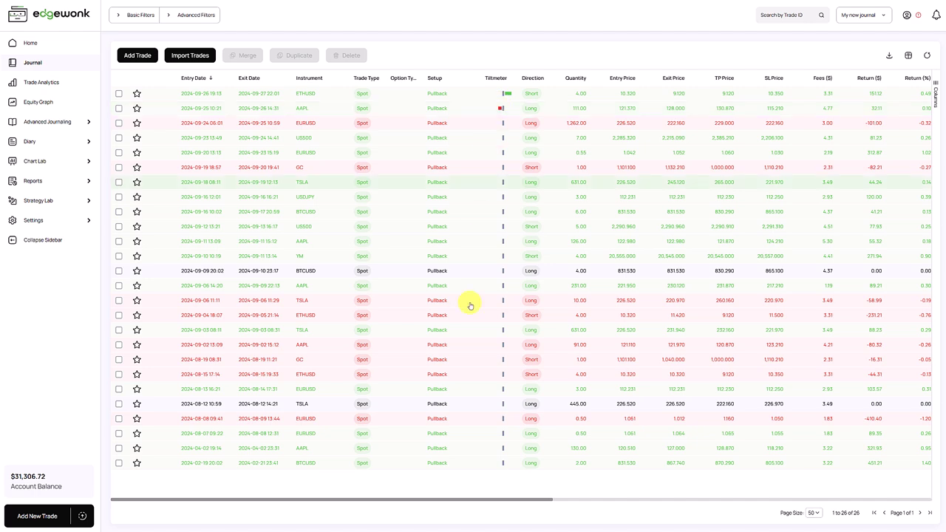
- Review the entry, trade management and exit comment columns in the journal
left_click_drag(437, 500, 688, 510)
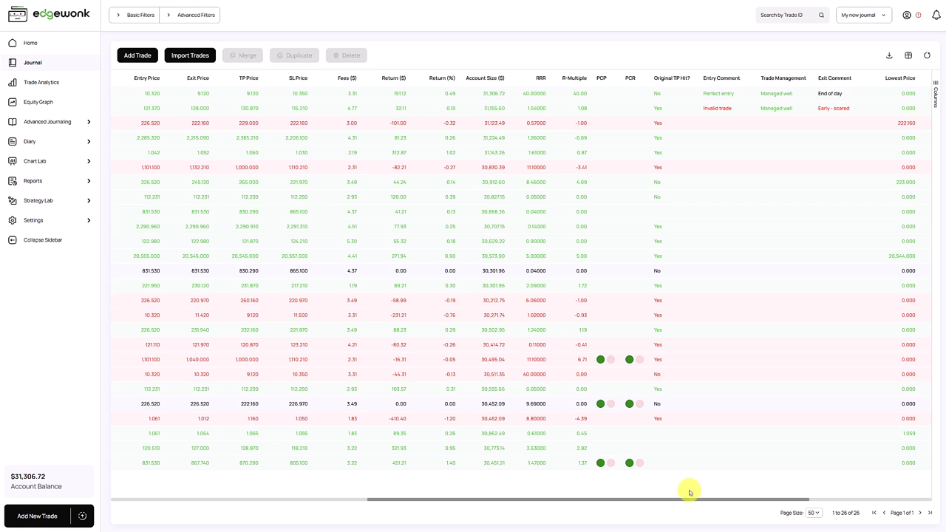
left_click_drag(693, 501, 275, 473)
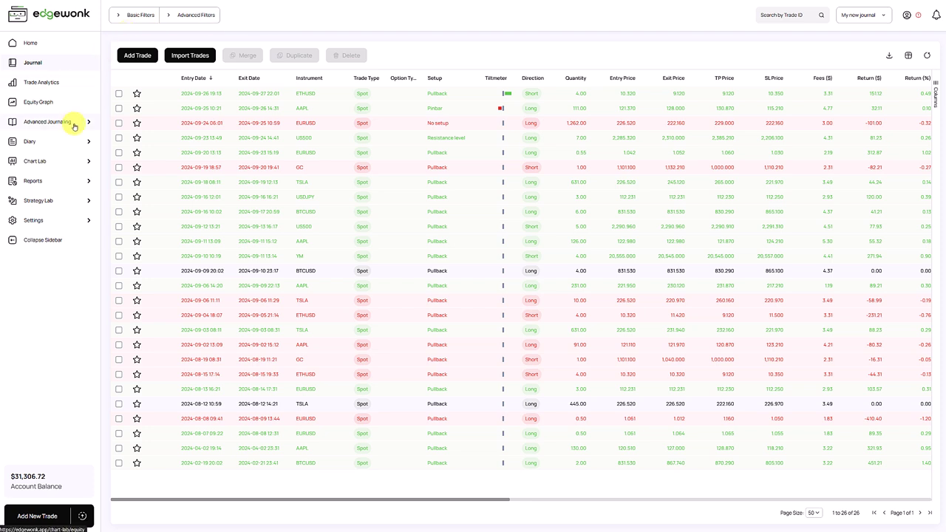
- Open the Chart Lab's Trade Comments chart and examine the returns by entry comment
left_click(68, 168)
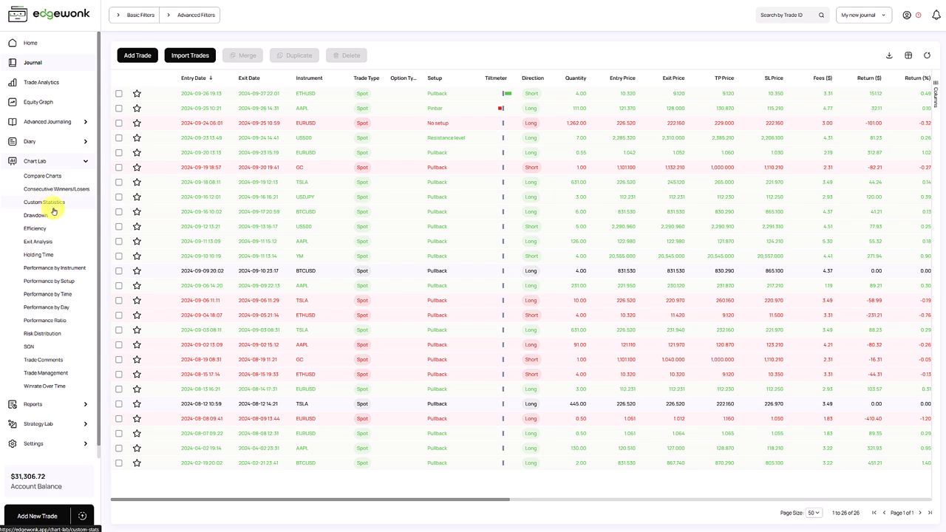
left_click(47, 360)
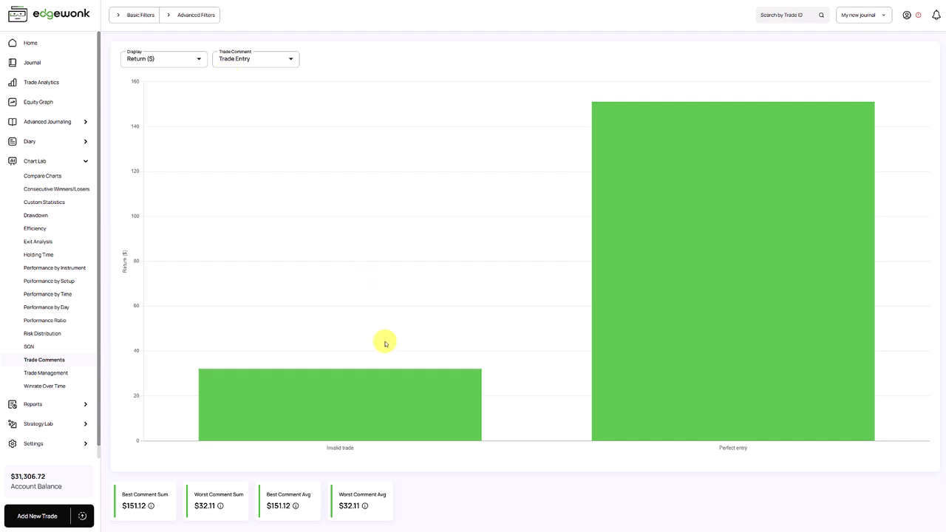
mouse_move(644, 429)
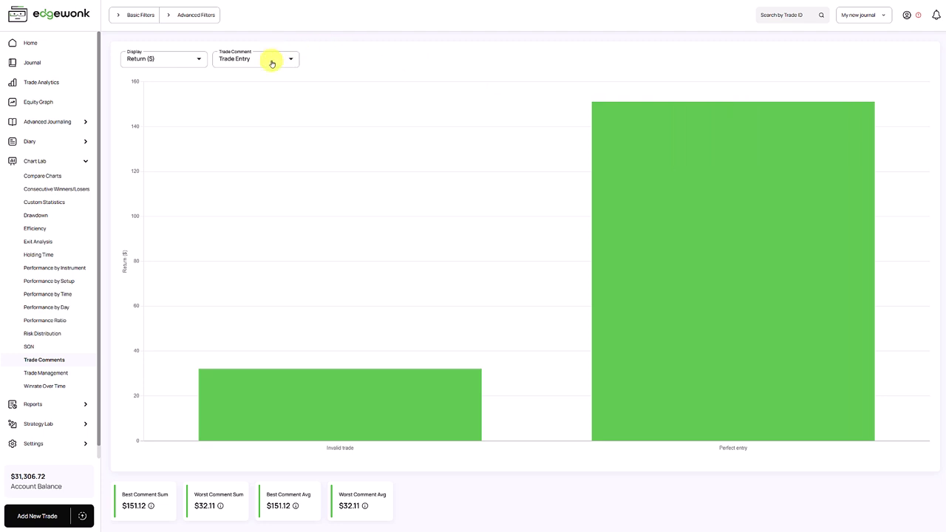
- Examine the Trade Comments chart by exit comment and by trade management comment
left_click(272, 62)
left_click(241, 93)
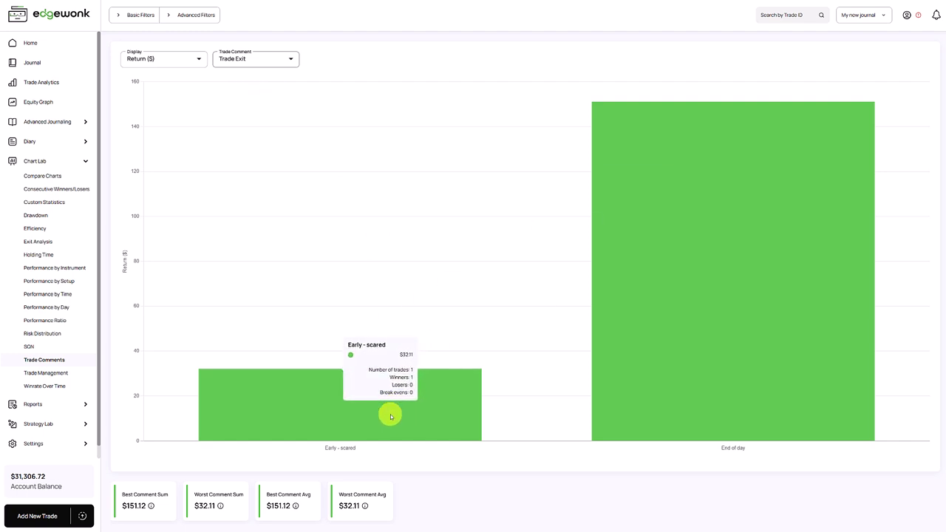
left_click(256, 62)
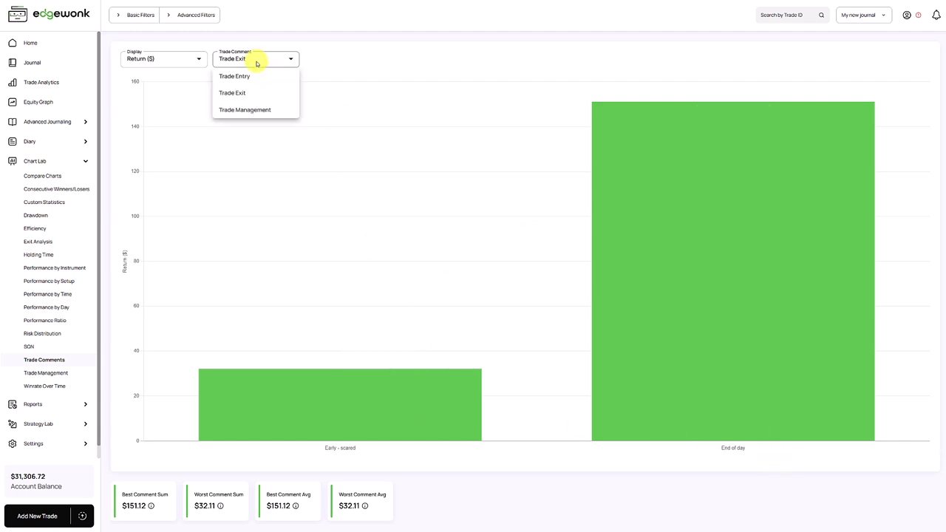
left_click(251, 110)
mouse_move(352, 173)
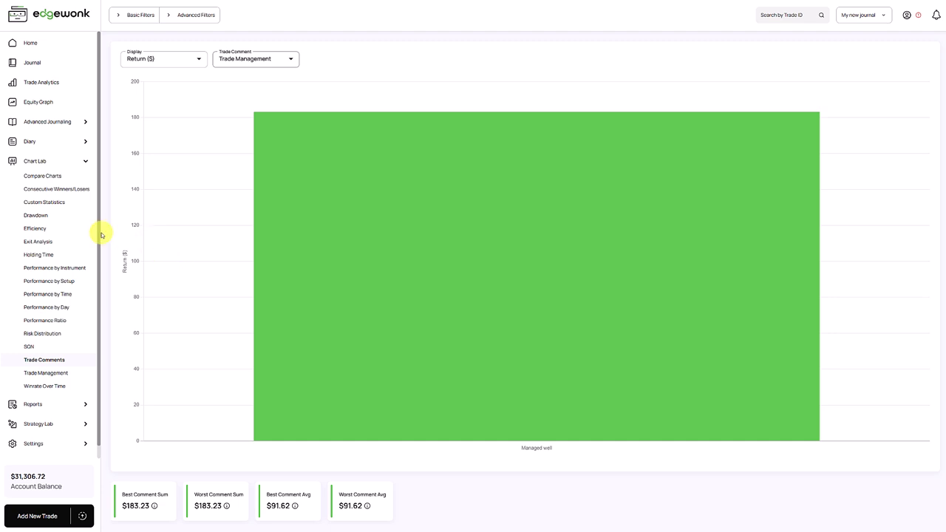
- View the Efficiency chart, and display the Tiltmeter on the equity graph
left_click(68, 233)
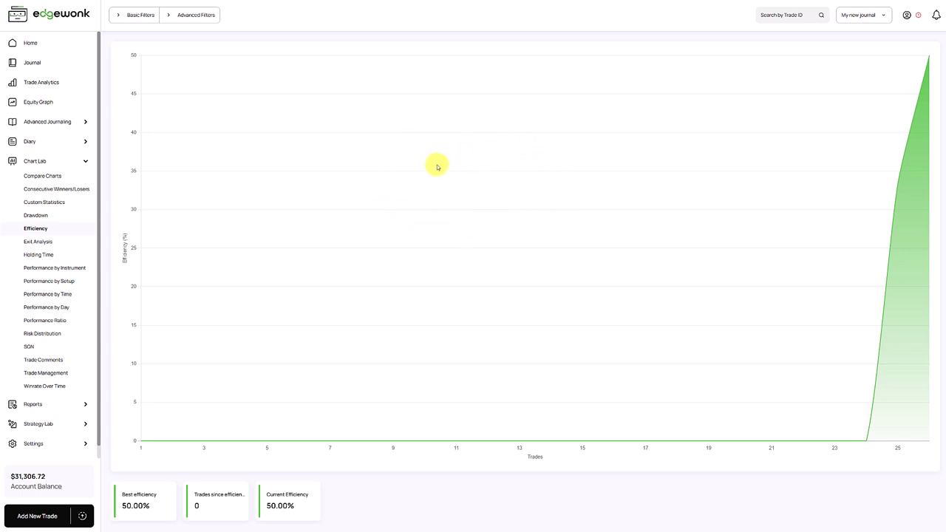
left_click(44, 102)
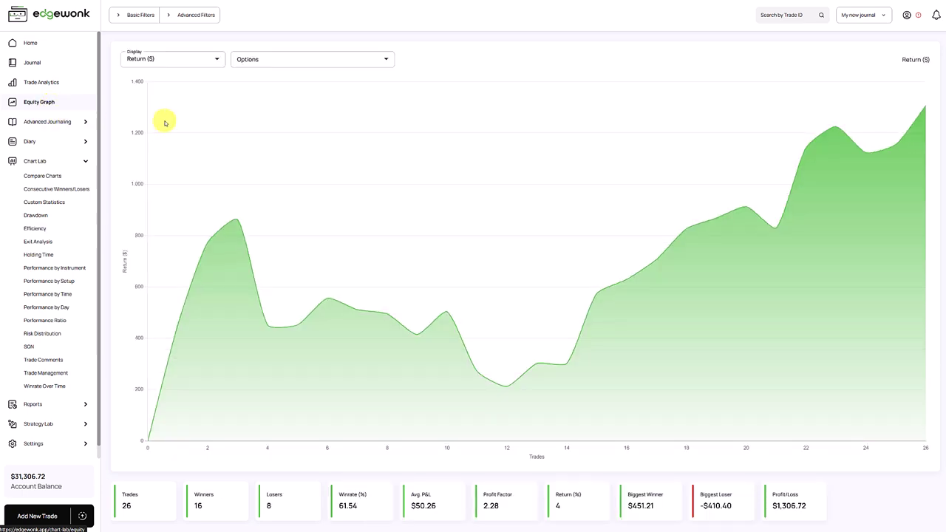
left_click(325, 59)
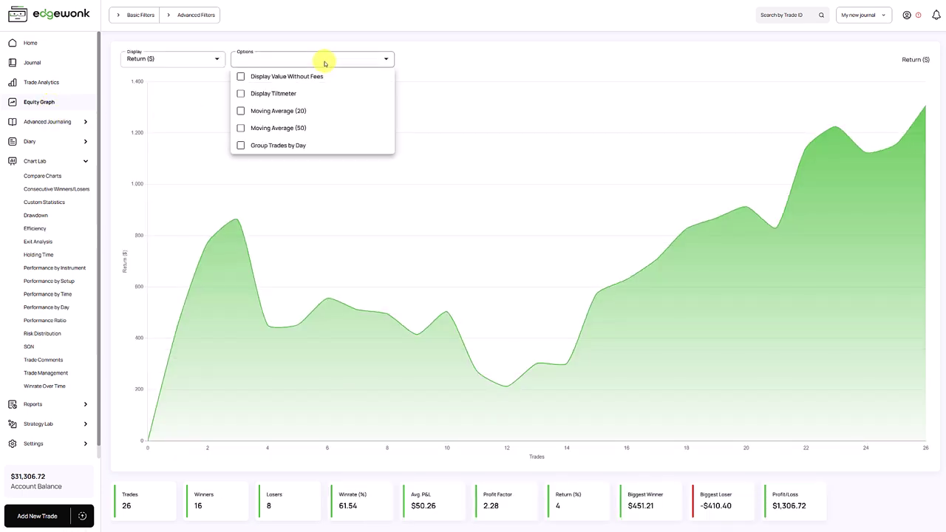
left_click(289, 94)
left_click(520, 53)
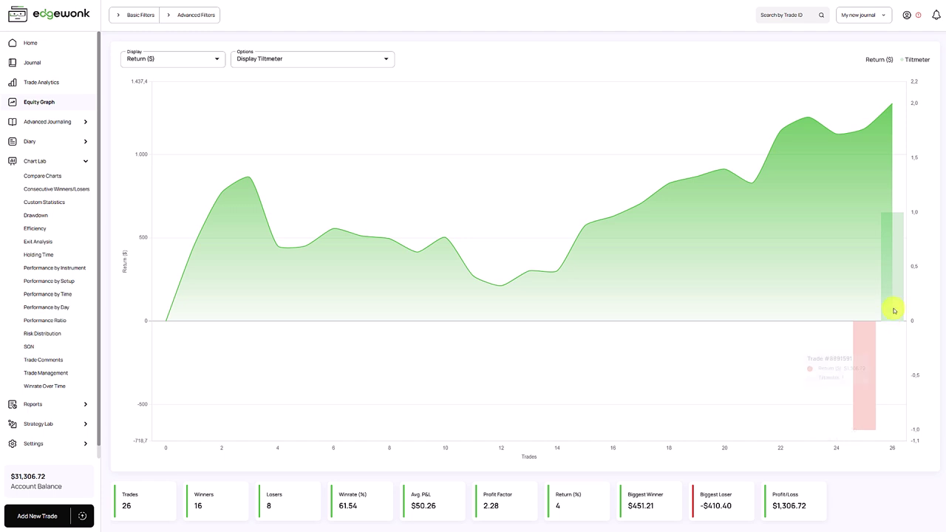
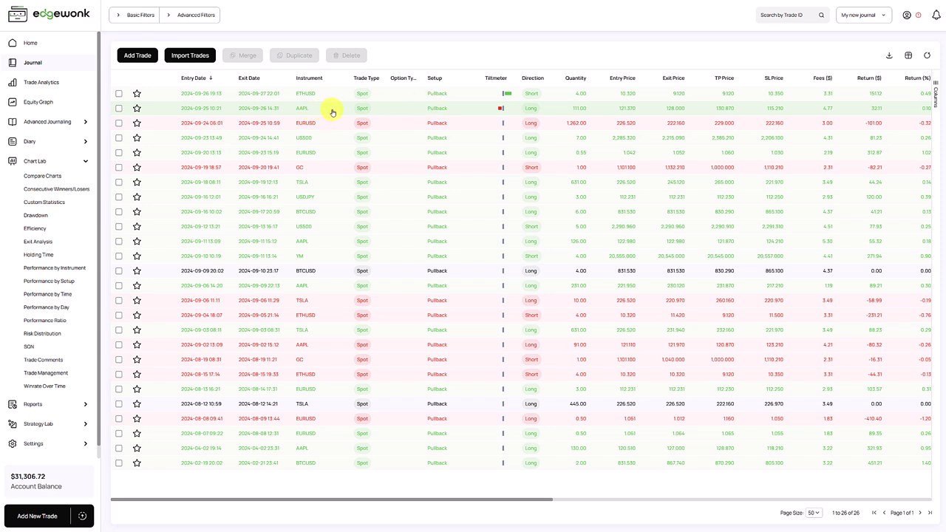
- Add the setups No setup, Breakout and Resistance level in the settings, and open the Pullback setup's description for editing
scroll(73, 237, "down", 1)
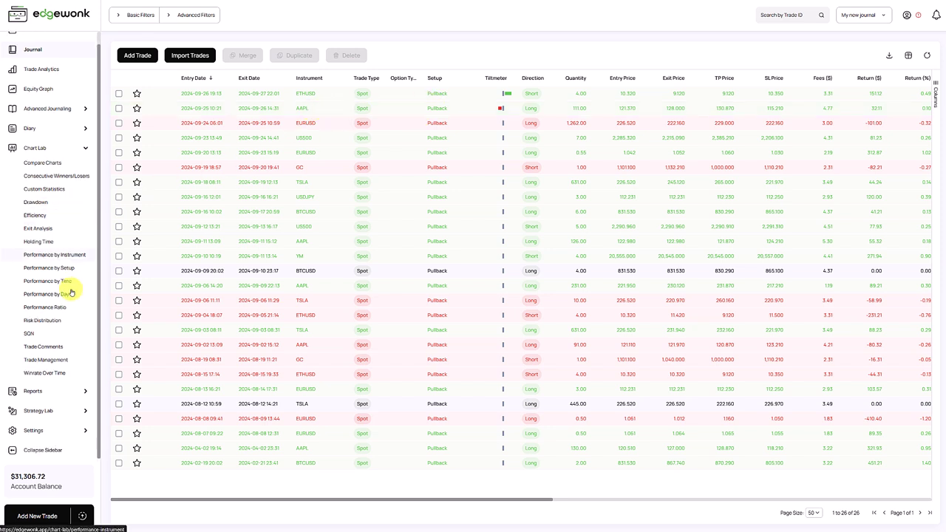
left_click(48, 430)
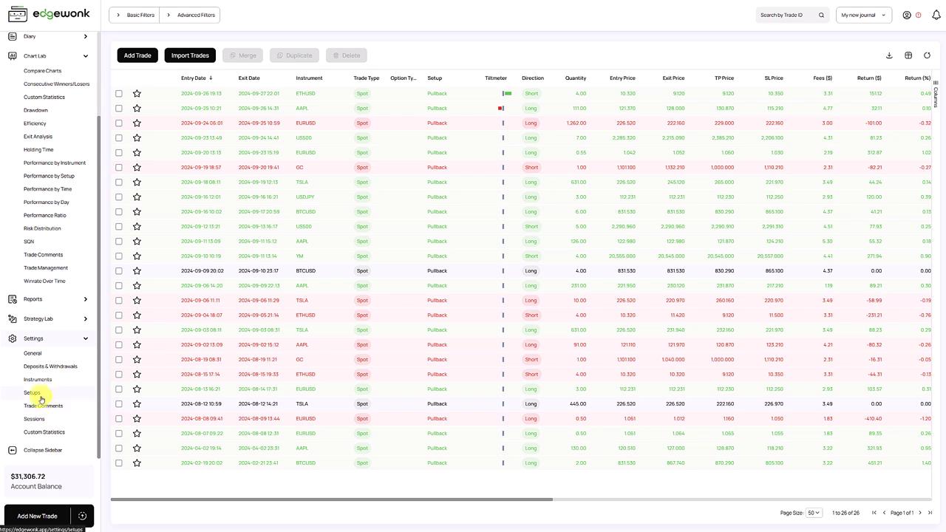
left_click(41, 395)
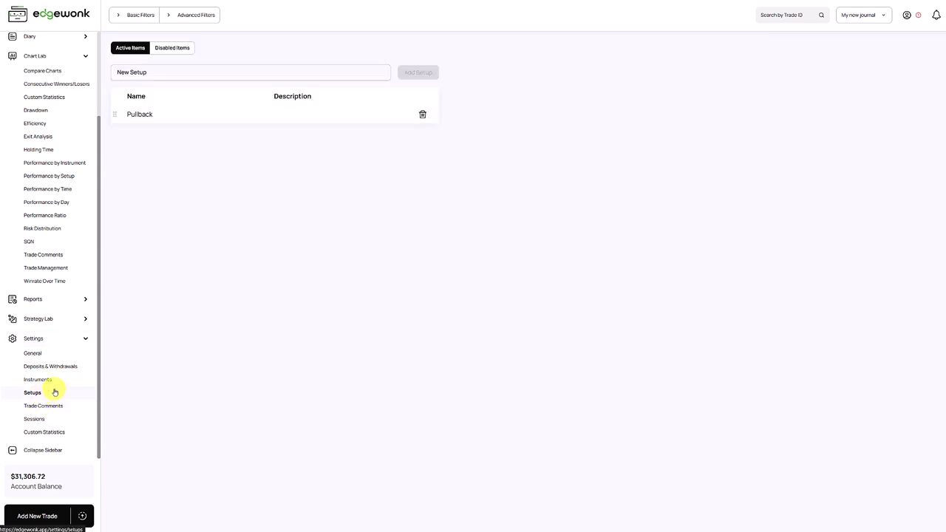
left_click(233, 74)
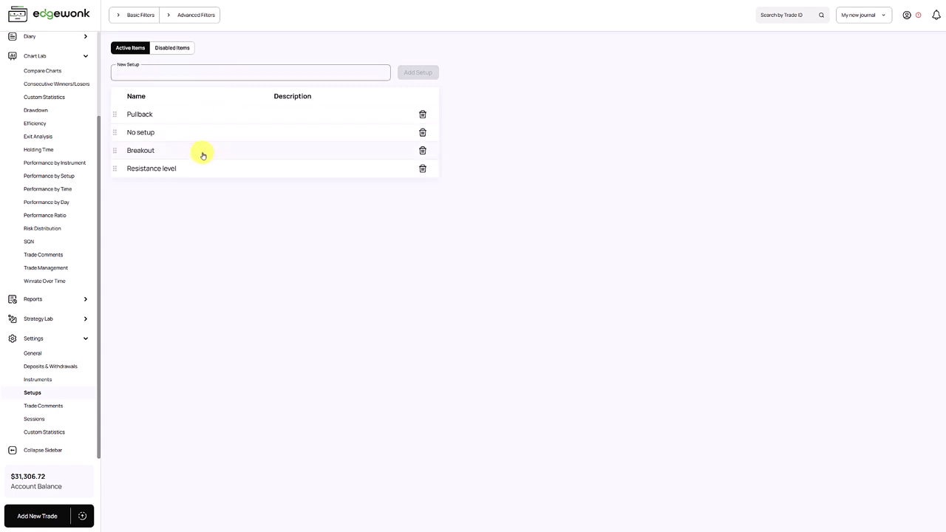
left_click(289, 120)
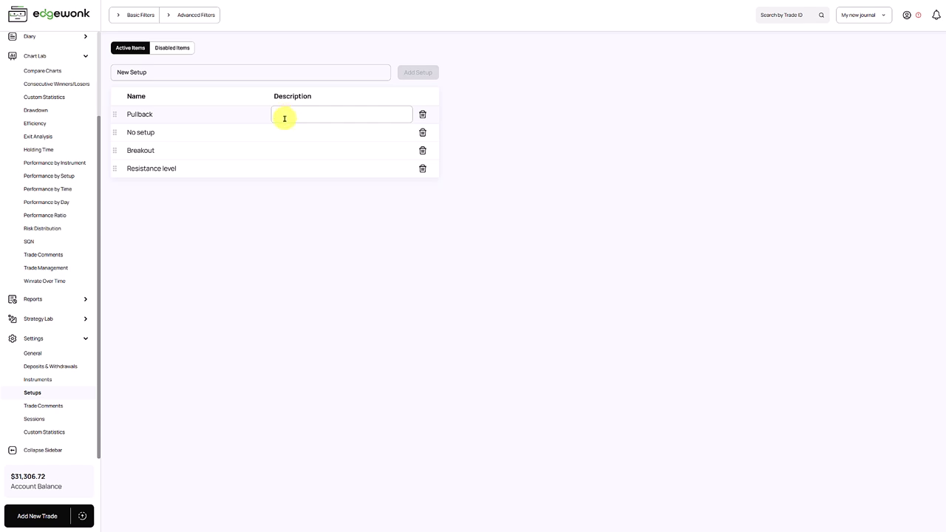
left_click(205, 122)
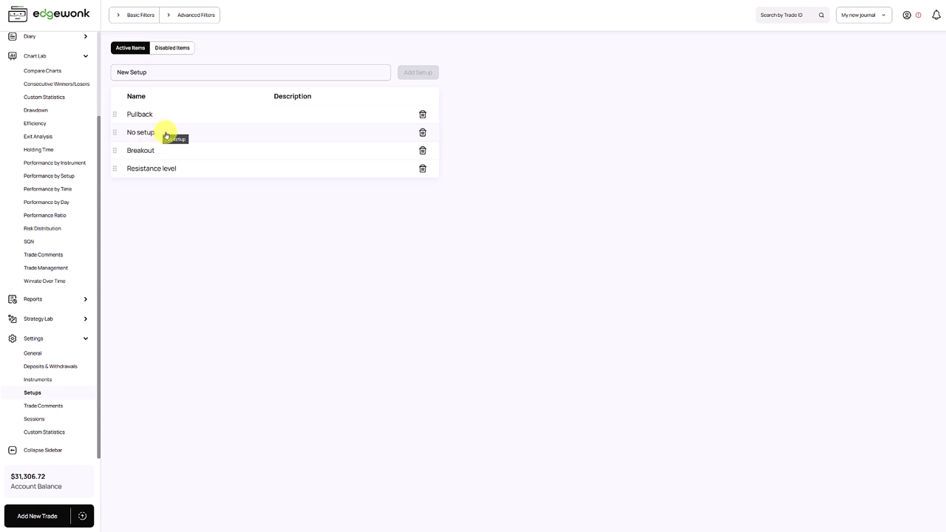
- In the journal, assign the new setup "Pinbar" to the AAPL trade entered on 2024-09-25 and save the trade
scroll(37, 103, "up", 3)
left_click(43, 66)
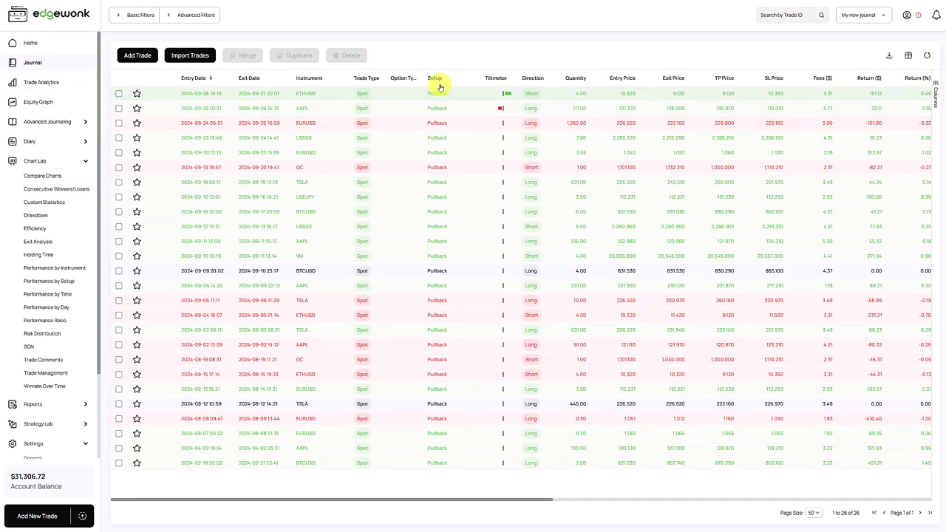
left_click(441, 110)
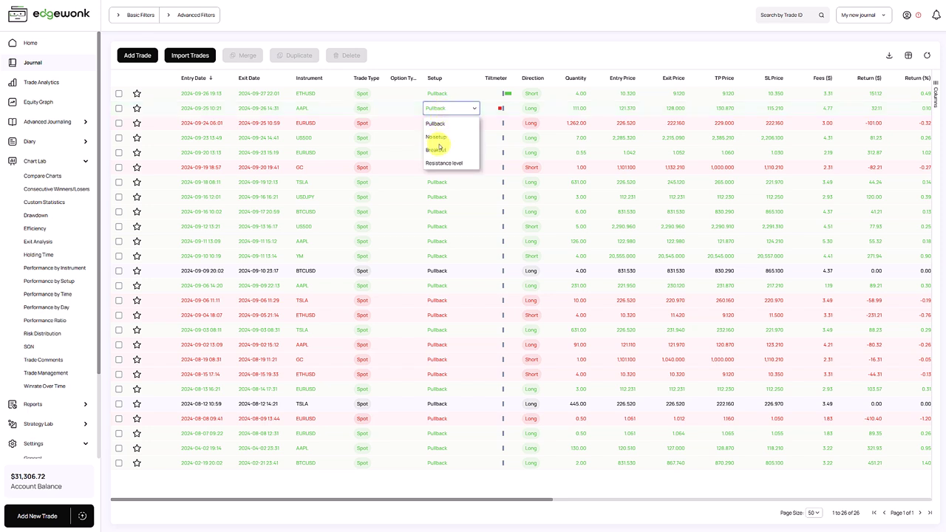
left_click(228, 110)
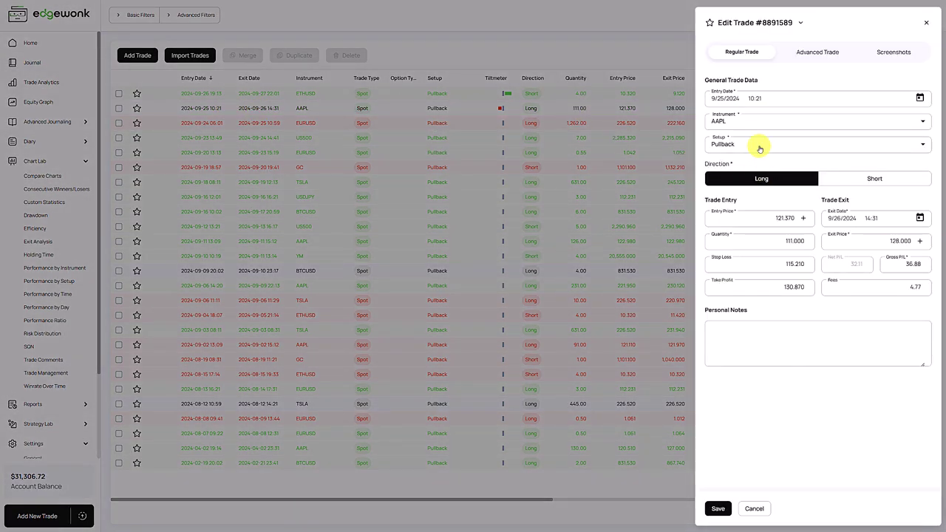
left_click(737, 147)
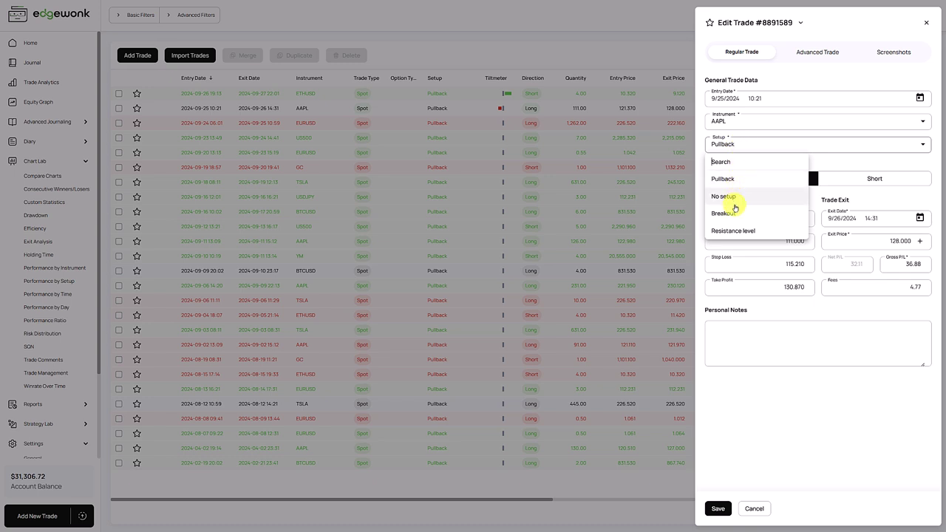
left_click(739, 142)
left_click(731, 152)
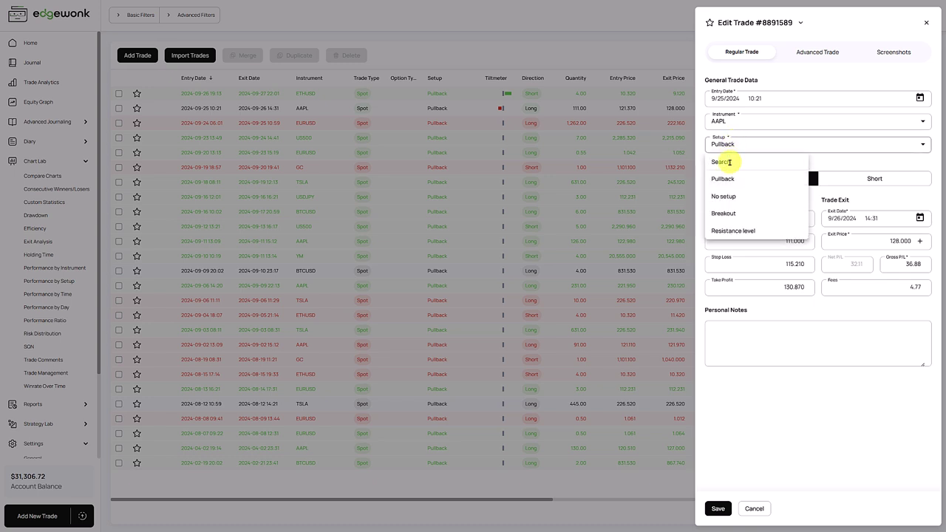
type("Pinbar")
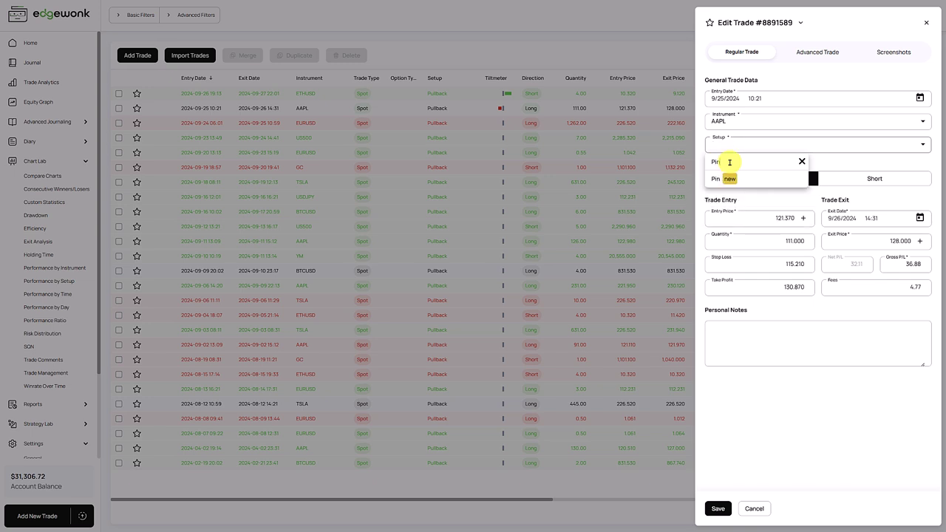
left_click(732, 180)
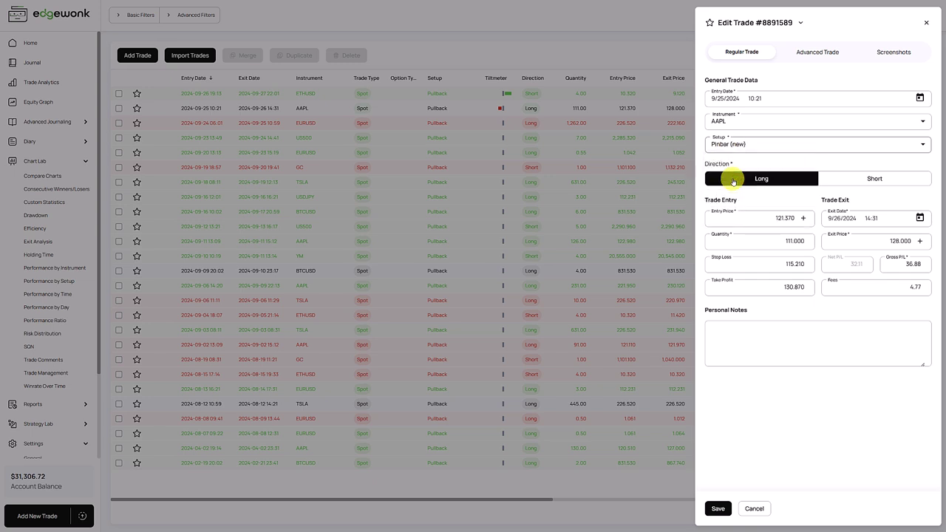
left_click(719, 509)
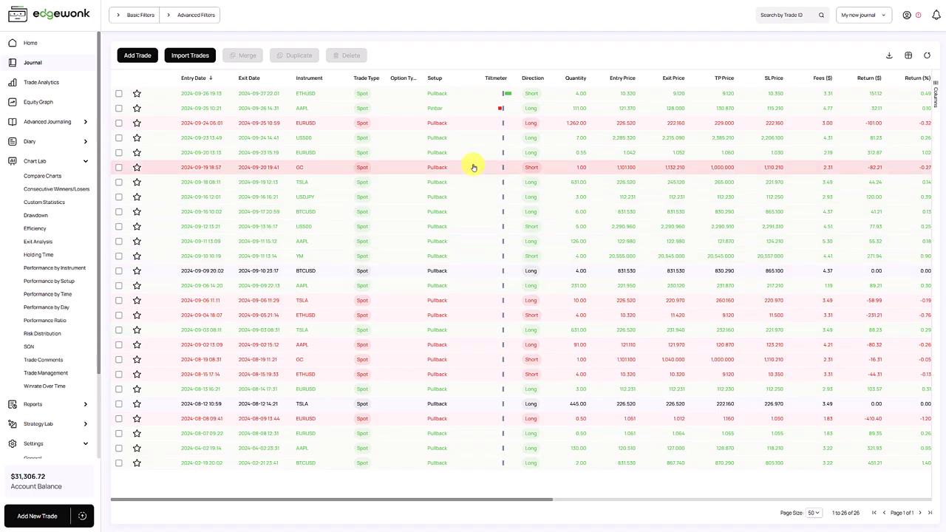
- Set the setup of the 2024-09-24 EURUSD trade to No setup and the 2024-09-23 US500 trade to Resistance level
left_click(446, 124)
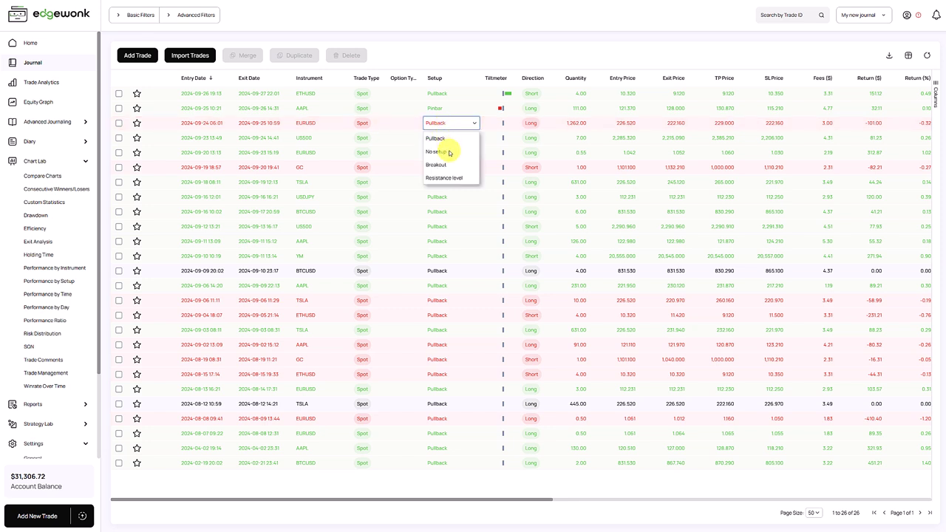
left_click(448, 152)
left_click(443, 139)
left_click(445, 195)
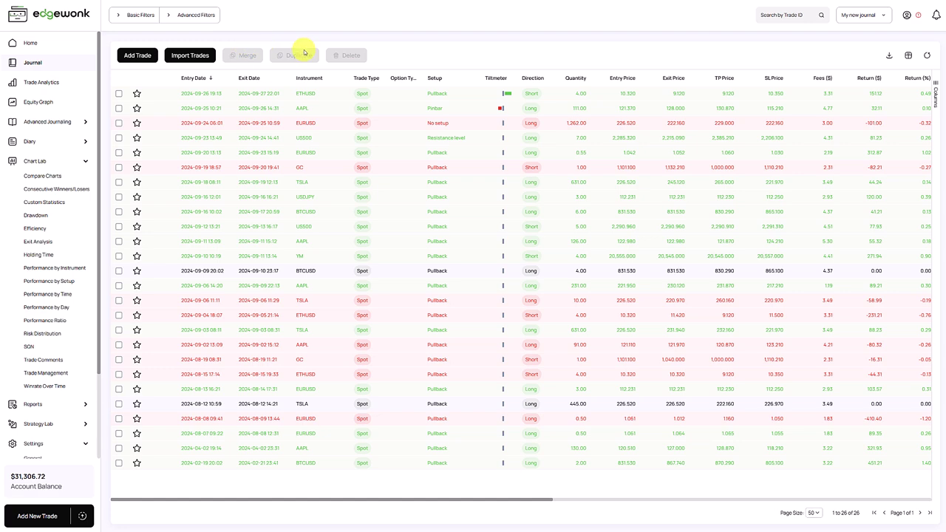
- Try filtering the journal by the Pullback setup and by No setup in the basic filters
left_click(140, 18)
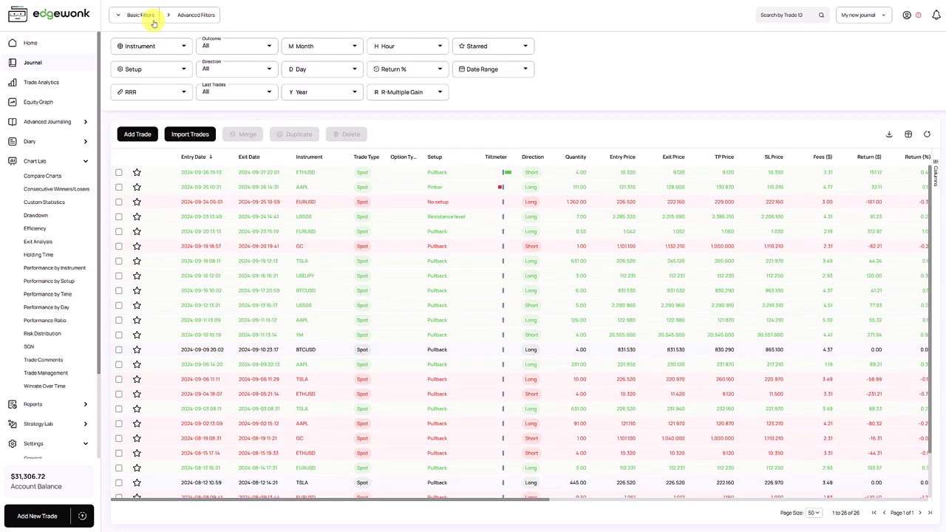
left_click(164, 74)
left_click(150, 106)
left_click(144, 104)
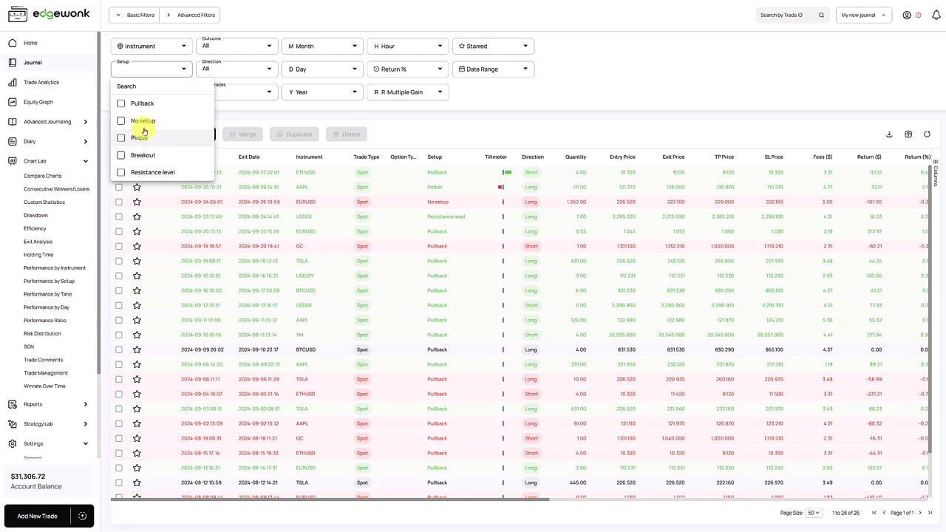
left_click(145, 123)
left_click(145, 123)
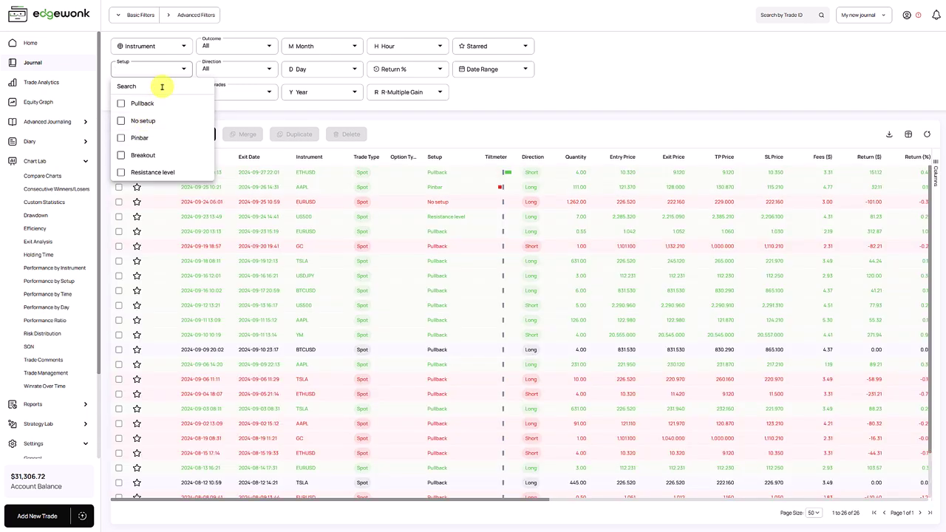
- Show the advanced filters and examine the entry comments available for filtering
left_click(194, 18)
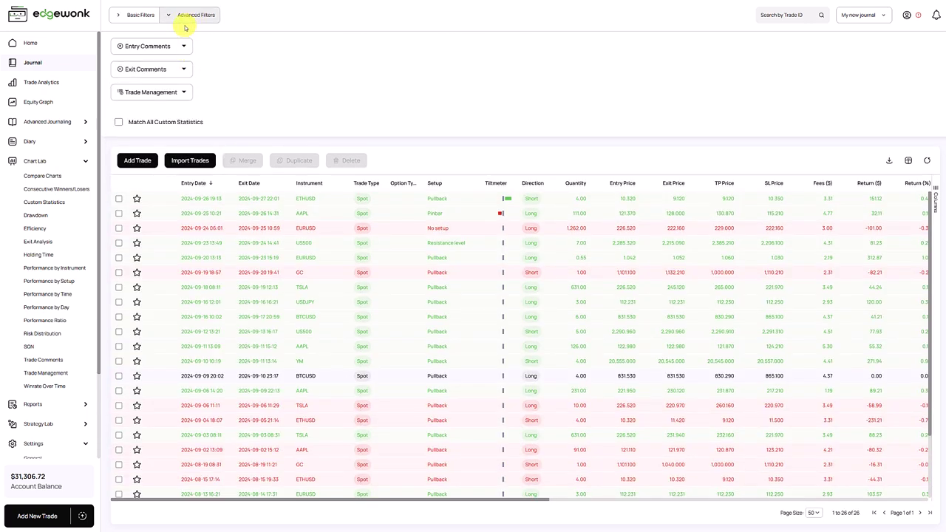
left_click(151, 50)
left_click(229, 61)
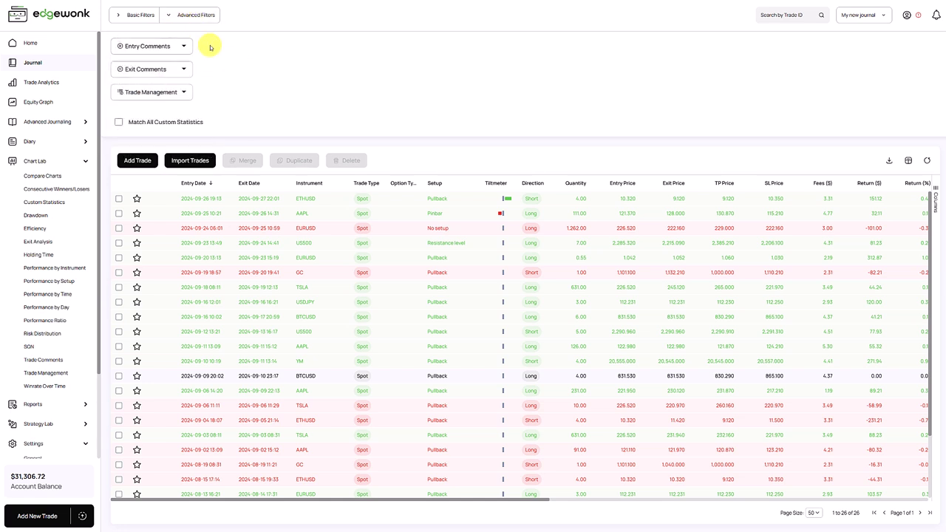
left_click(169, 47)
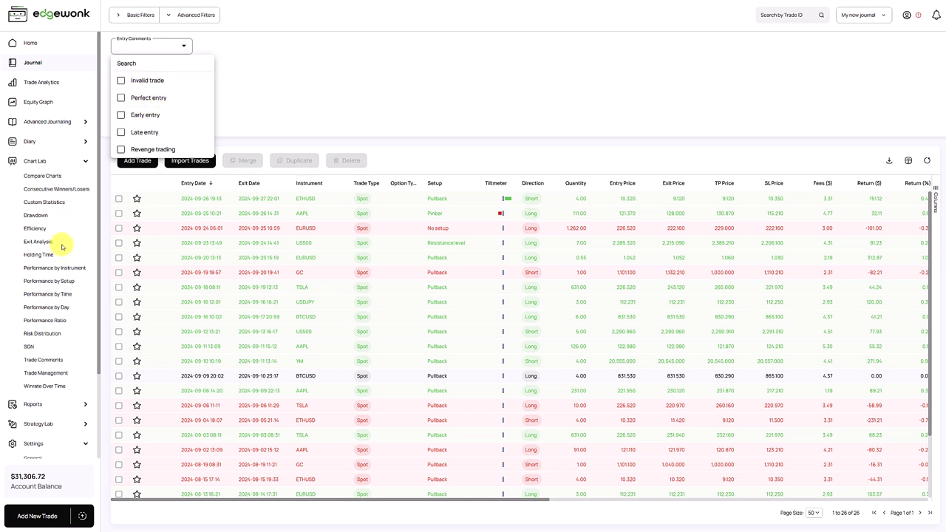
- In the Trade Comments settings, reorder the entry comments, moving Invalid trade below Early entry and Revenge trading directly below Perfect entry
scroll(59, 248, "down", 3)
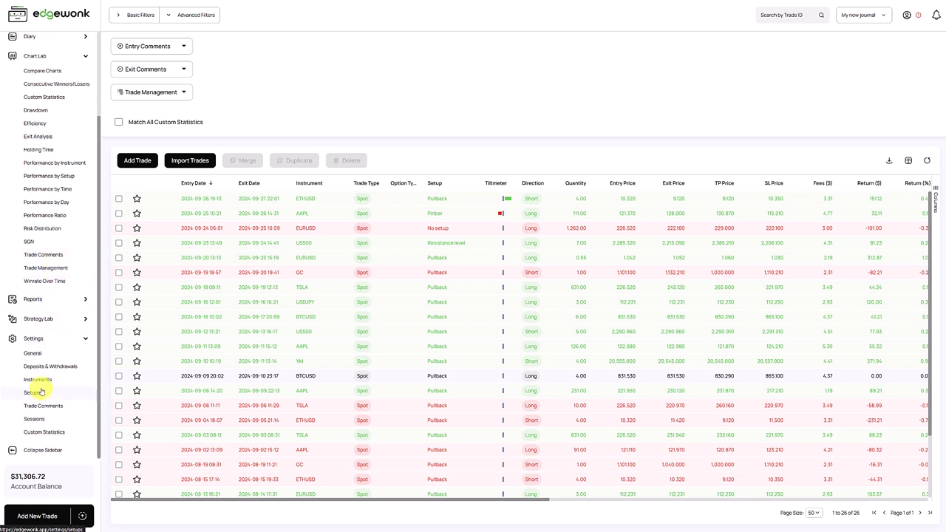
left_click(53, 408)
left_click_drag(121, 208, 122, 231)
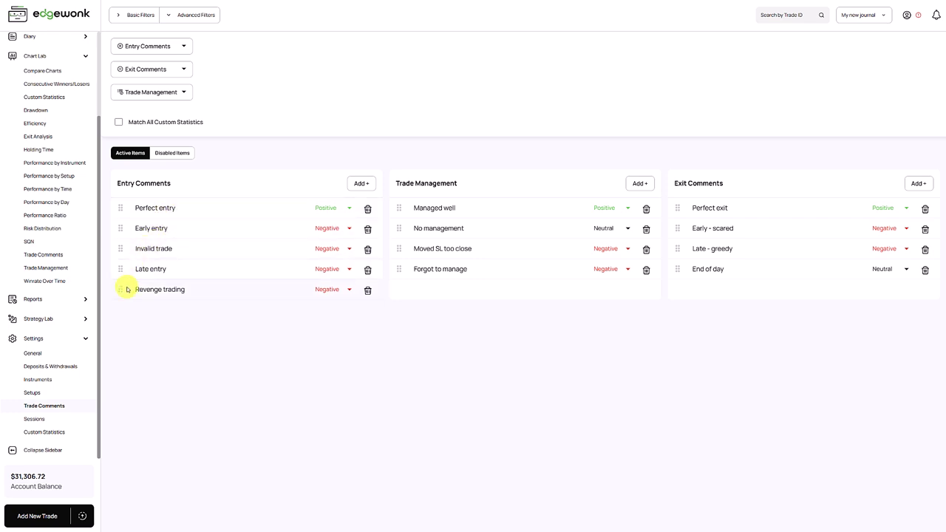
left_click_drag(121, 288, 138, 220)
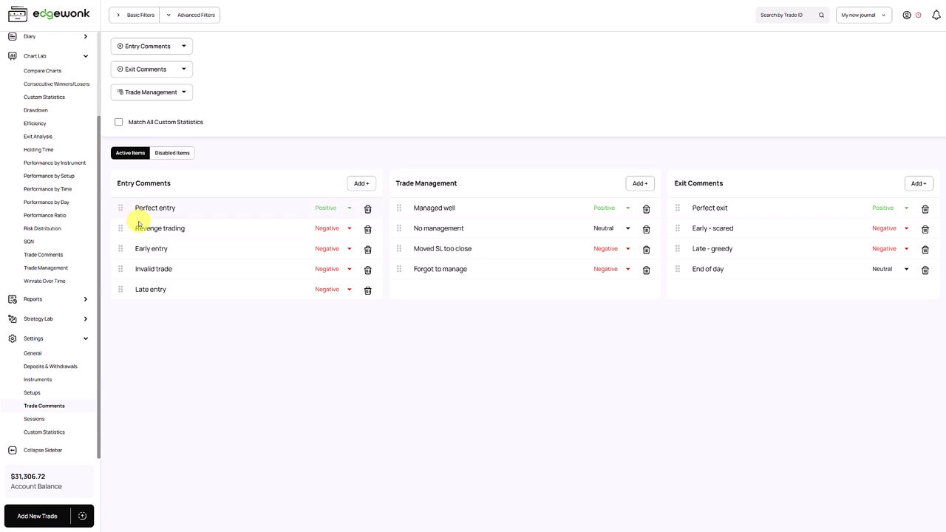
- Return to the journal and show the entry comment choices for the 2024-09-24 EURUSD trade
scroll(81, 145, "up", 2)
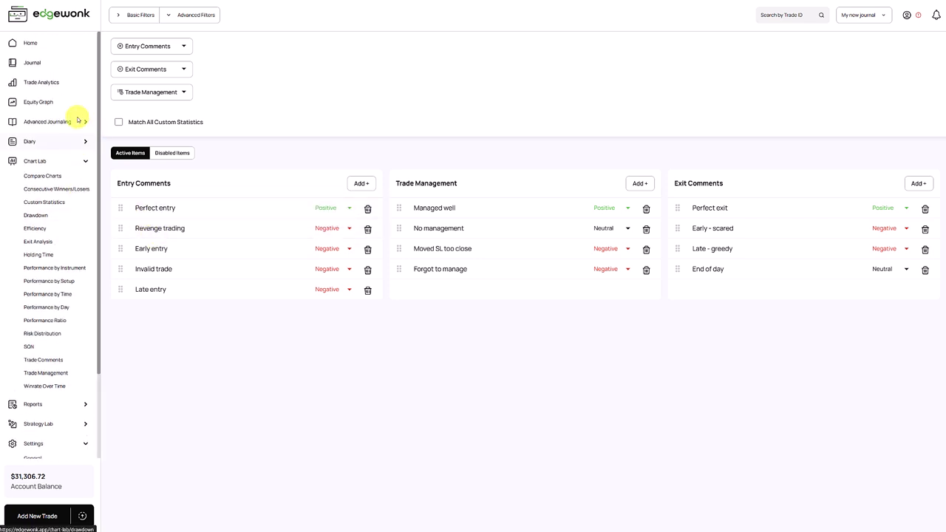
left_click(60, 67)
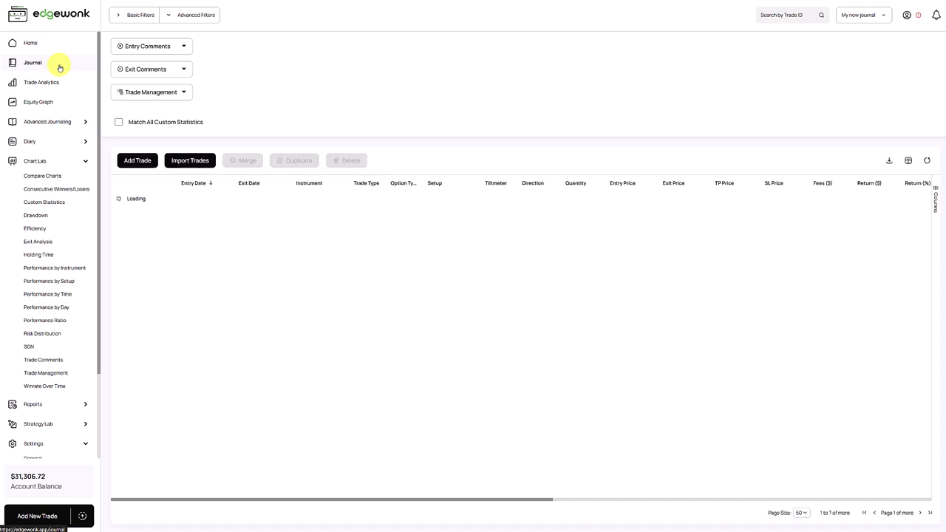
left_click(173, 15)
left_click_drag(570, 505, 776, 508)
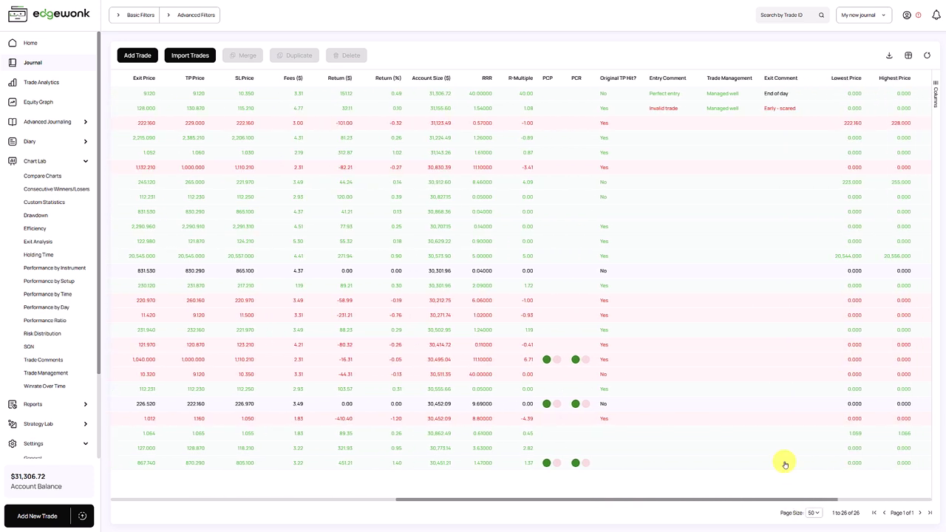
left_click(672, 123)
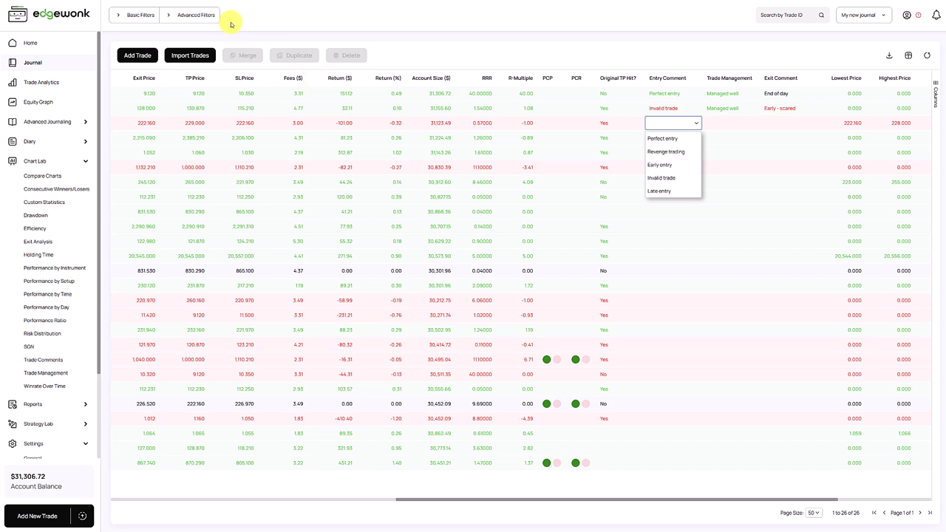
- Check the order of the entry comments in the advanced filters, and collapse the filters again
left_click(203, 14)
left_click(180, 41)
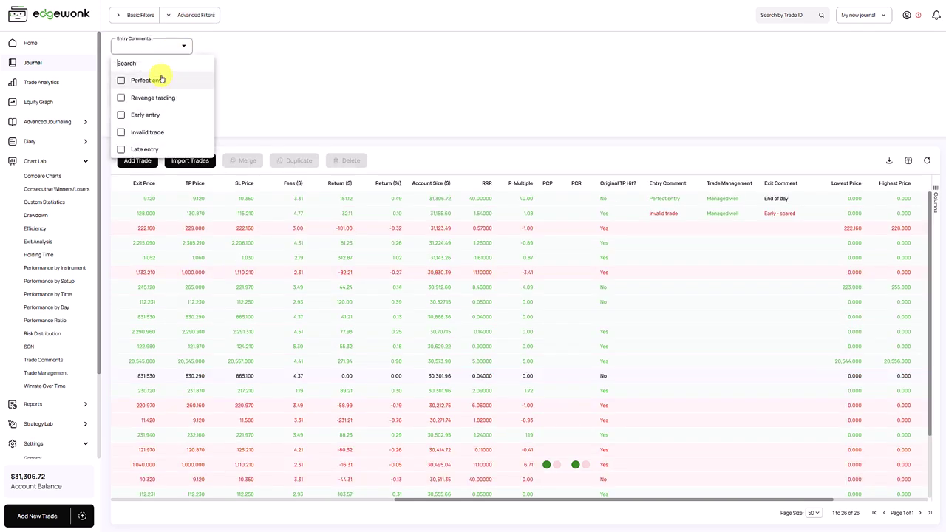
left_click(178, 17)
left_click(184, 15)
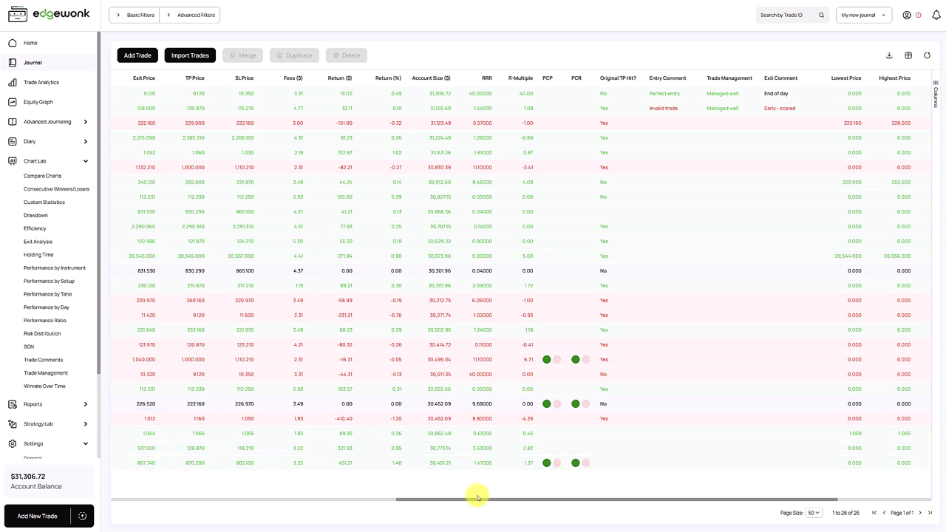
- Set OTP Hit to Yes in the advanced data of the 2024-09-23 US500 trade and save the trade
left_click_drag(476, 499, 212, 497)
left_click_drag(211, 497, 180, 494)
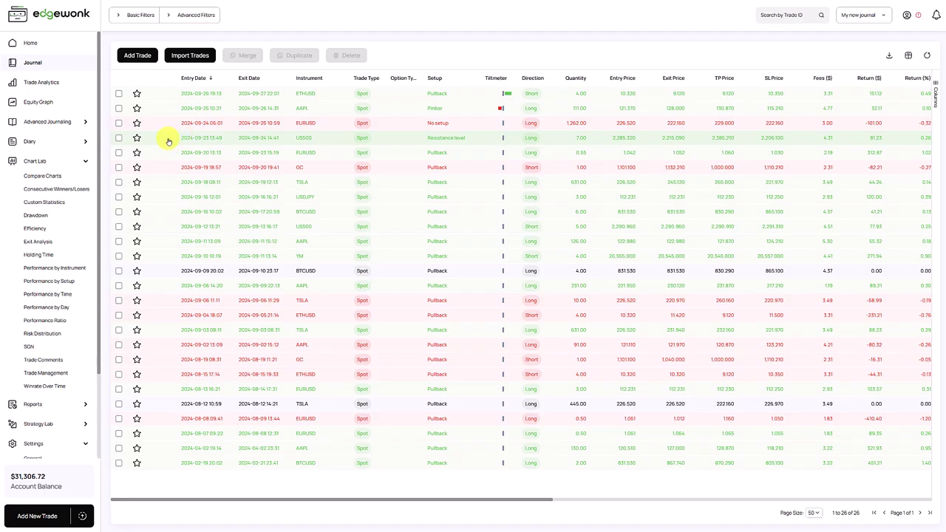
left_click(168, 141)
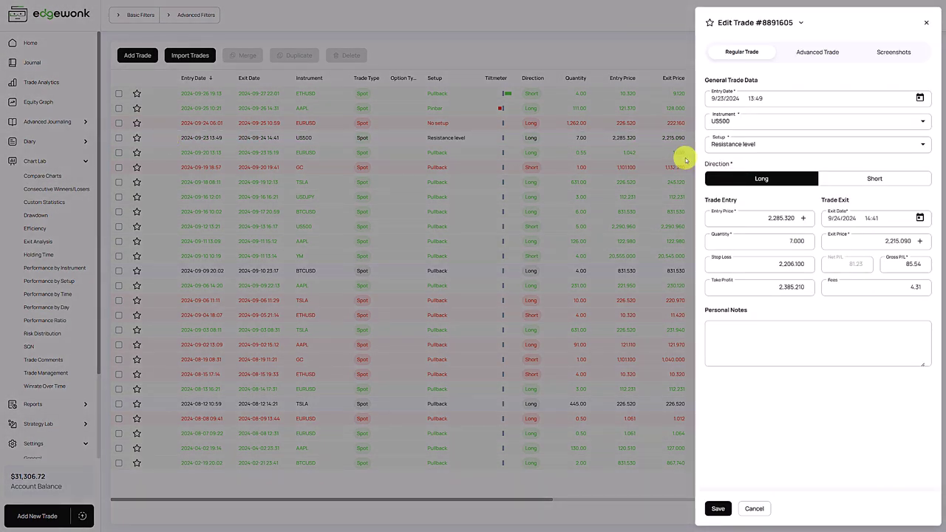
left_click(804, 52)
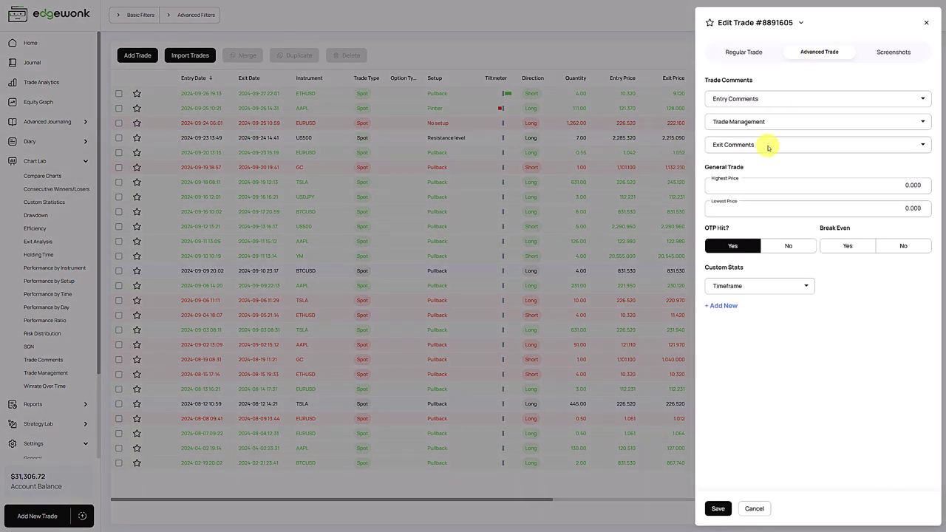
mouse_move(717, 228)
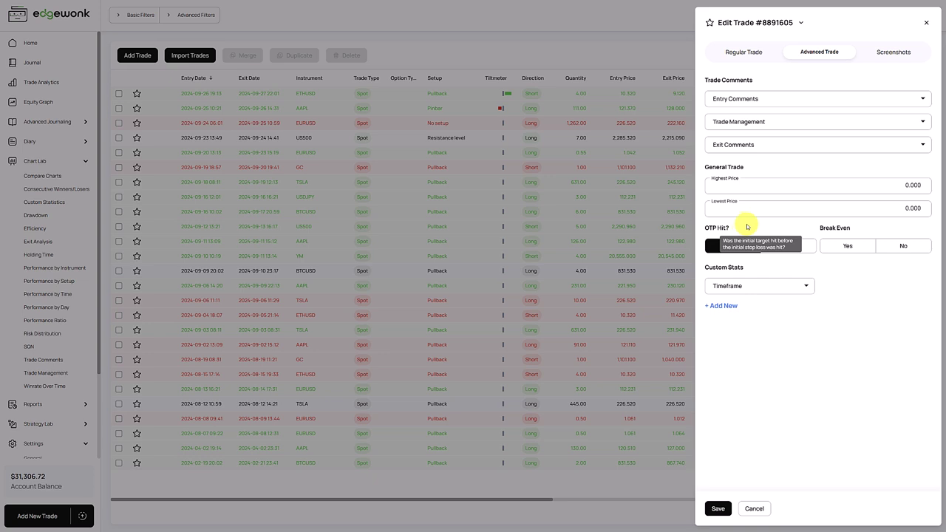
left_click(791, 250)
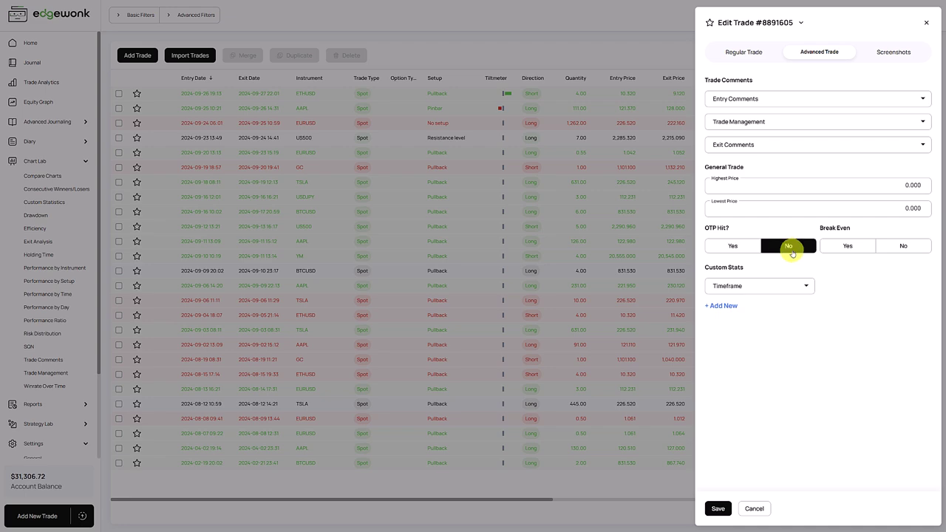
left_click(734, 249)
left_click(717, 509)
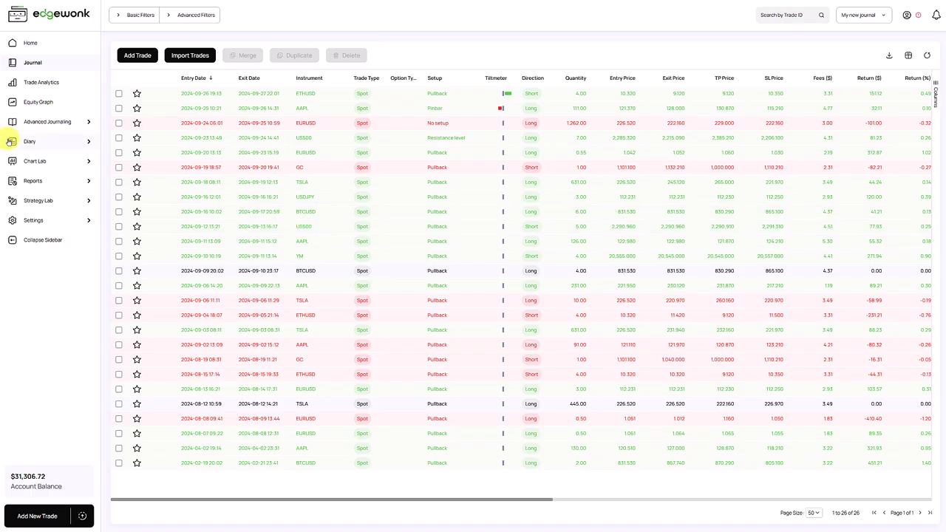
- Examine the Trade Management chart in the Chart Lab, comparing actual performance, potential performance and management effect
left_click(46, 165)
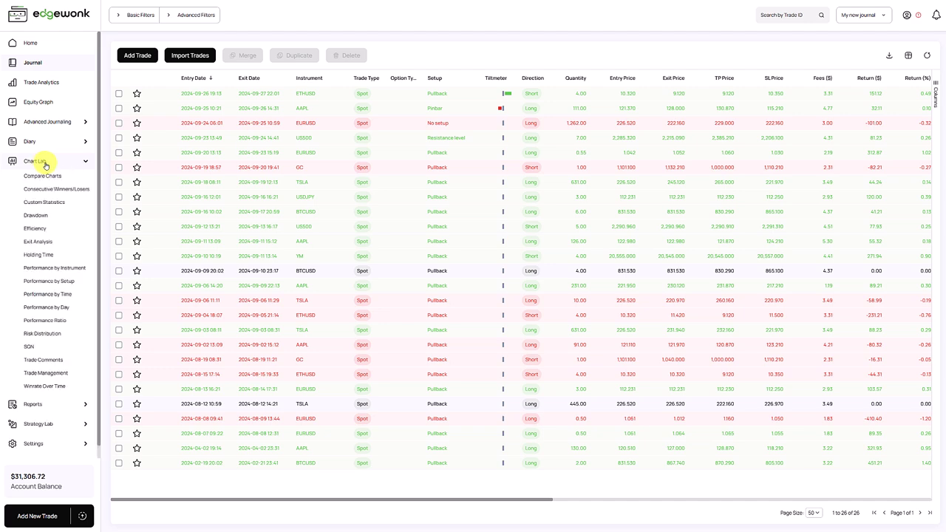
left_click(47, 373)
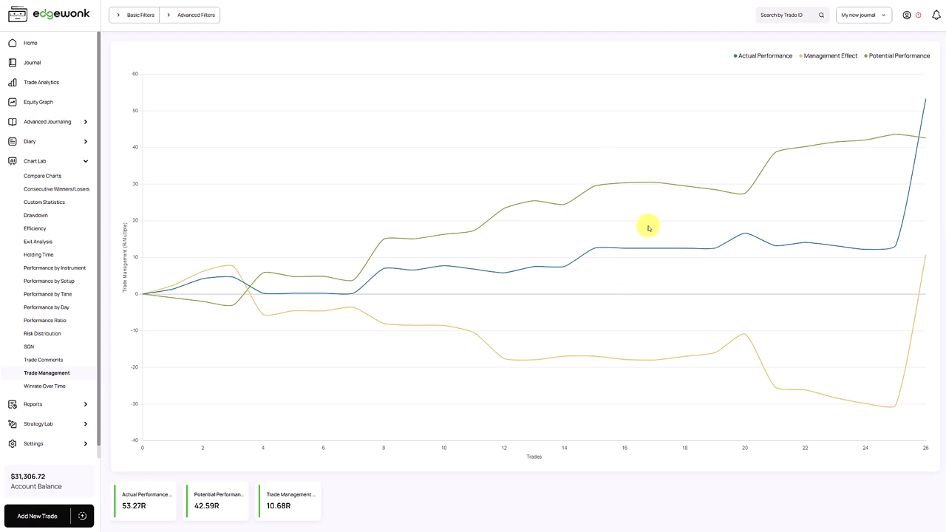
- Examine the screenshot upload slots of the 2024-09-24 EURUSD trade in the journal, and close the trade without saving
left_click(54, 64)
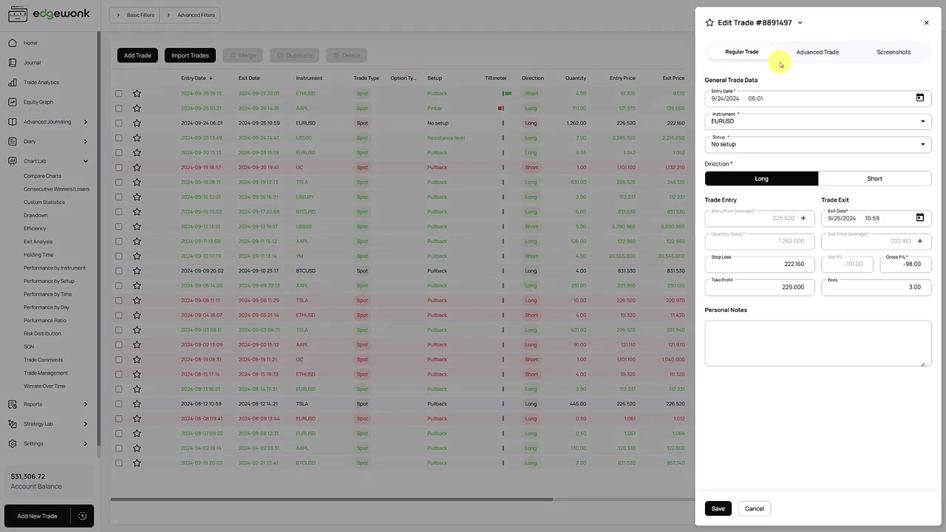
left_click(885, 54)
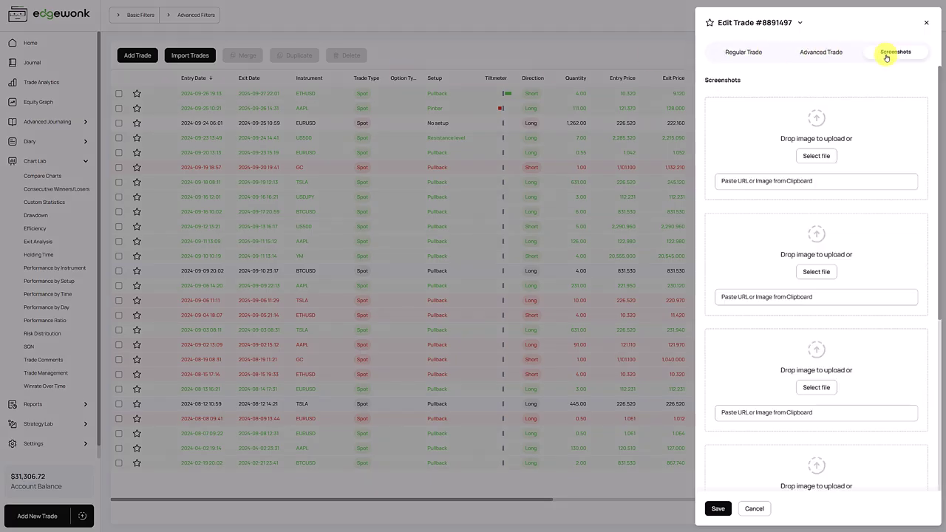
scroll(837, 133, "down", 2)
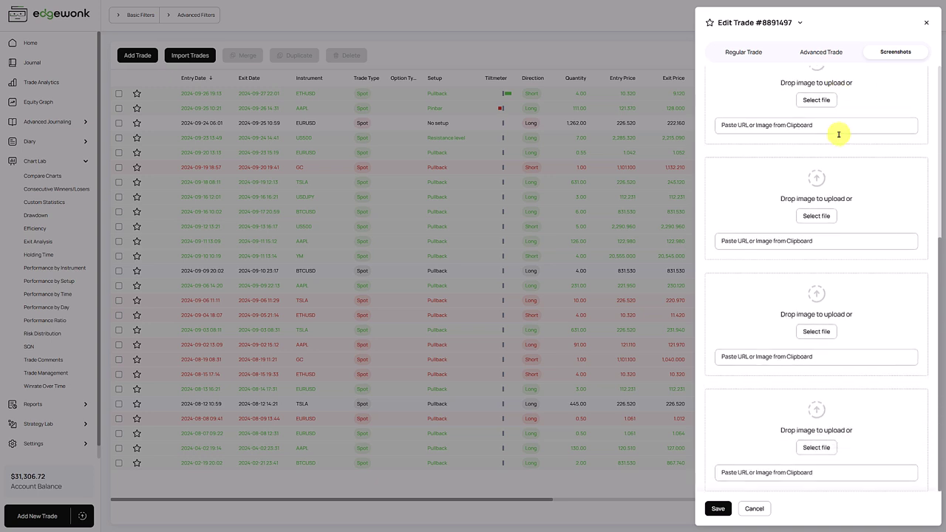
scroll(839, 172, "up", 2)
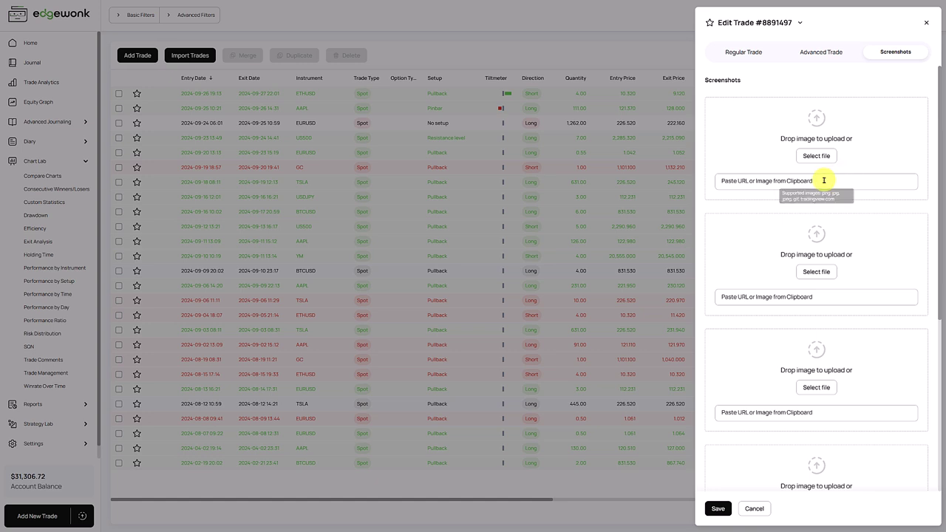
left_click(740, 181)
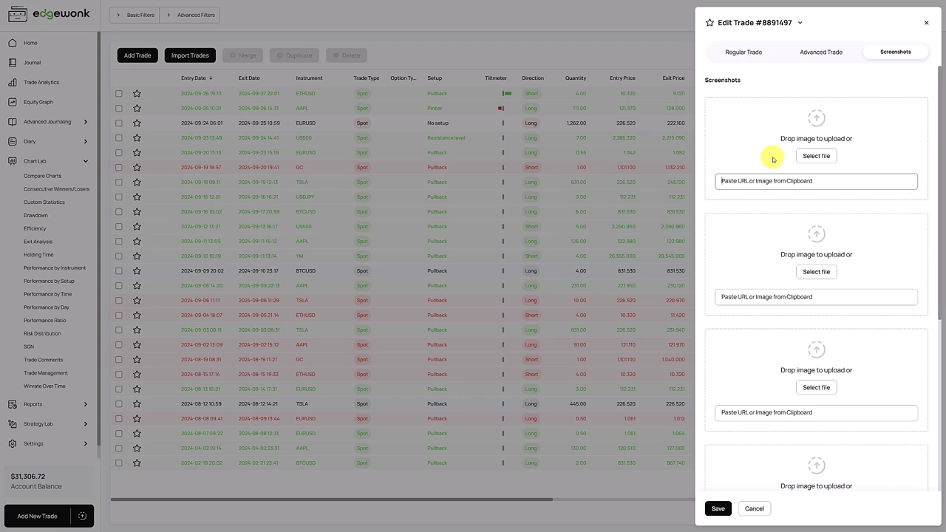
left_click(926, 22)
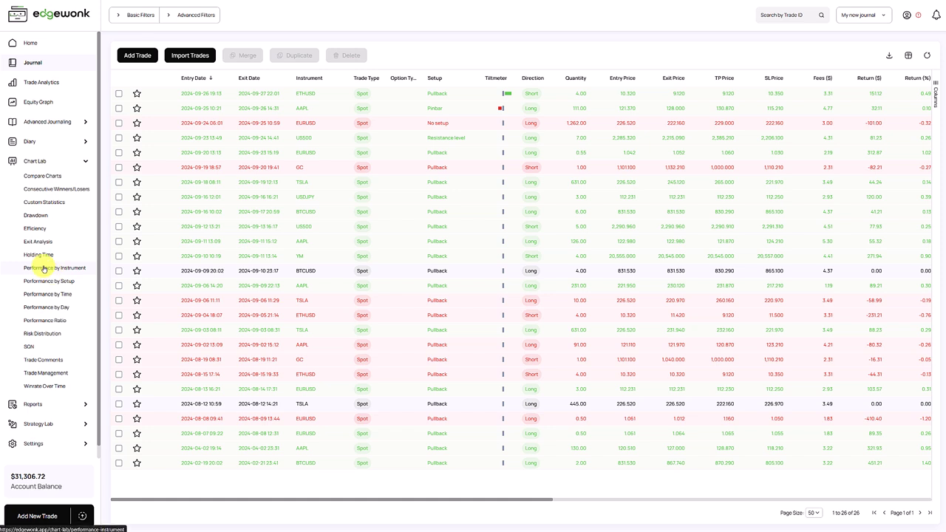
- Open the Chartbook report to review the collected trade screenshots
scroll(44, 268, "down", 1)
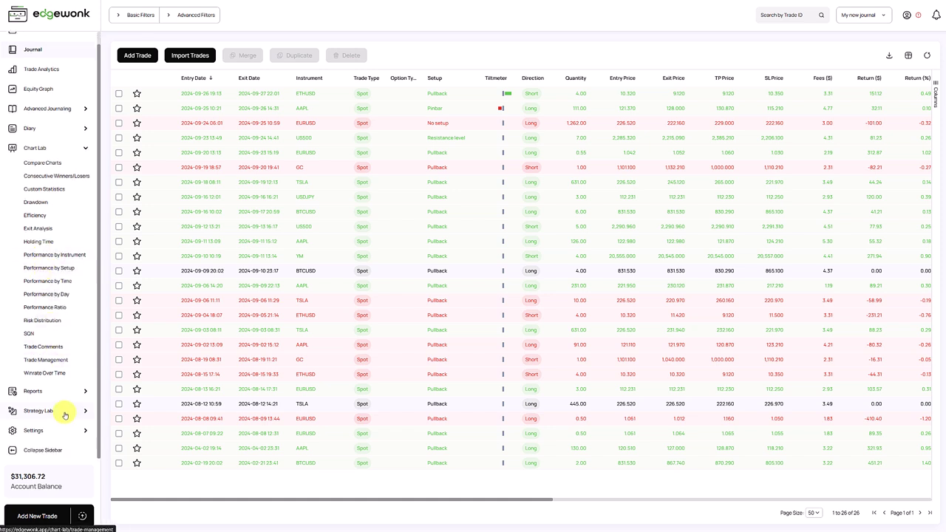
left_click(53, 391)
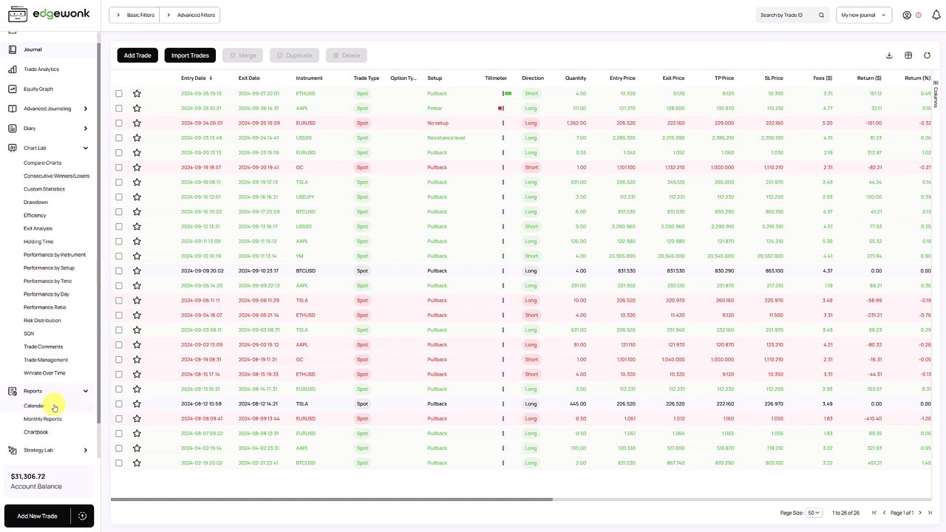
left_click(37, 432)
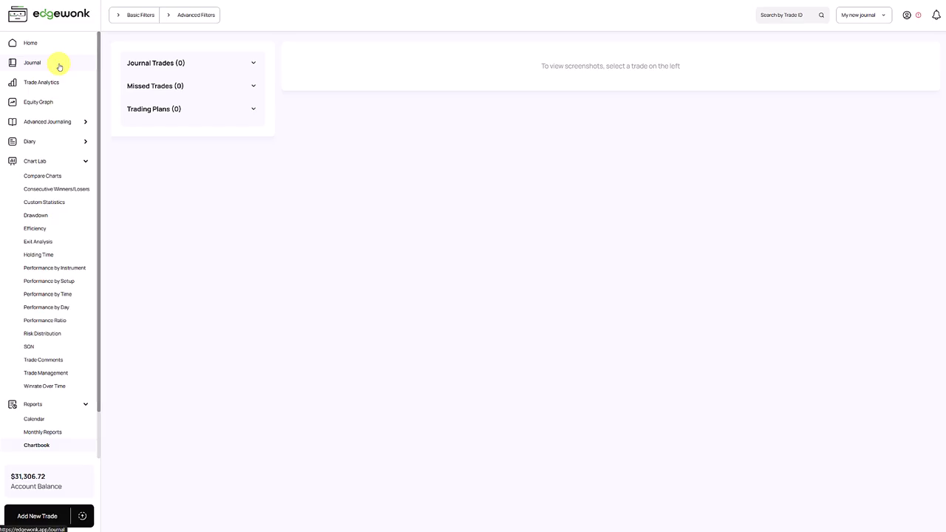
- Open the Custom Statistics settings
left_click(59, 63)
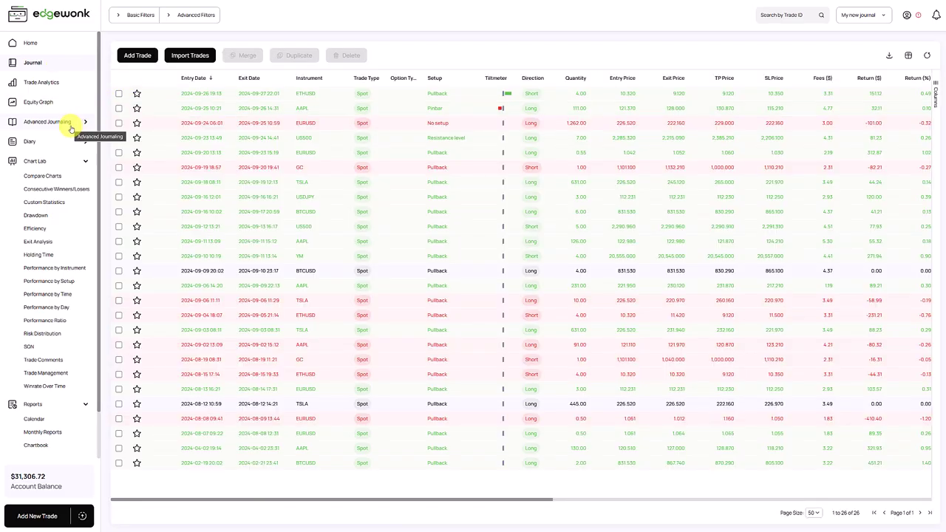
scroll(52, 255, "down", 1)
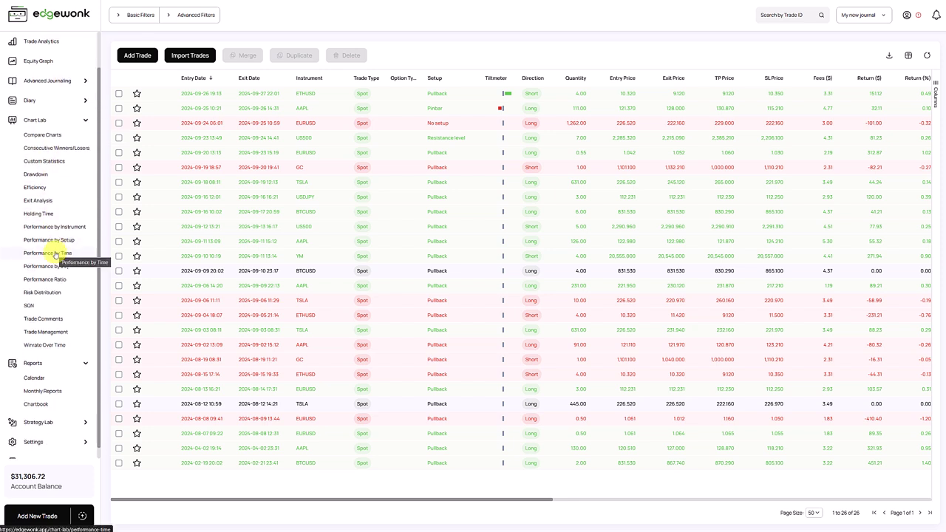
scroll(52, 299, "down", 1)
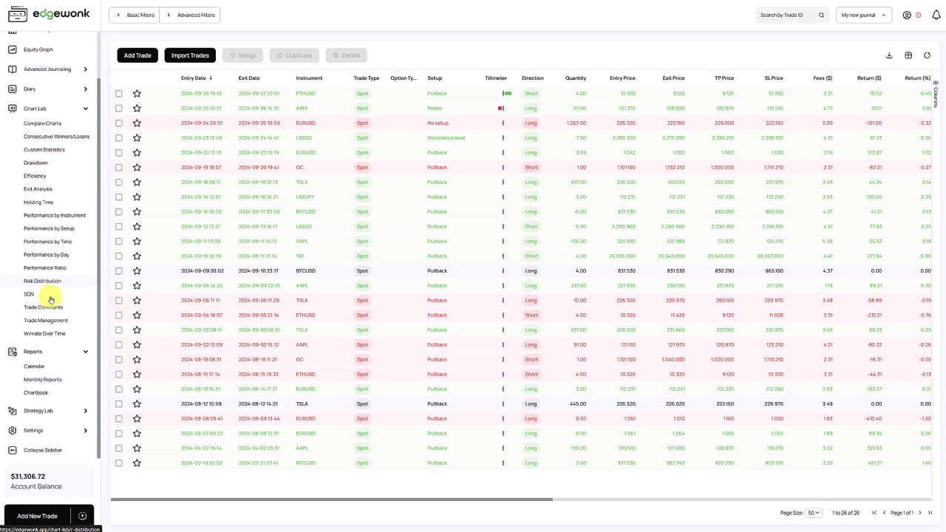
left_click(41, 431)
scroll(49, 420, "down", 2)
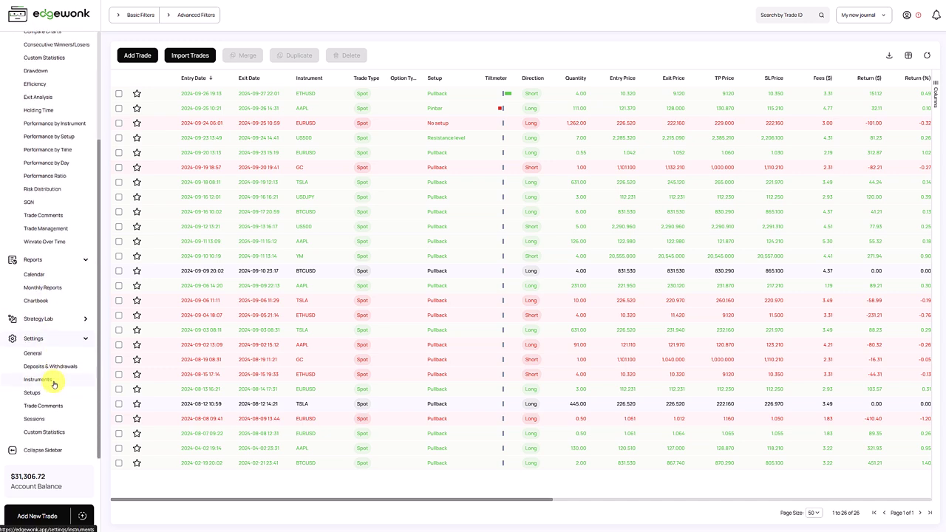
left_click(45, 406)
left_click(54, 428)
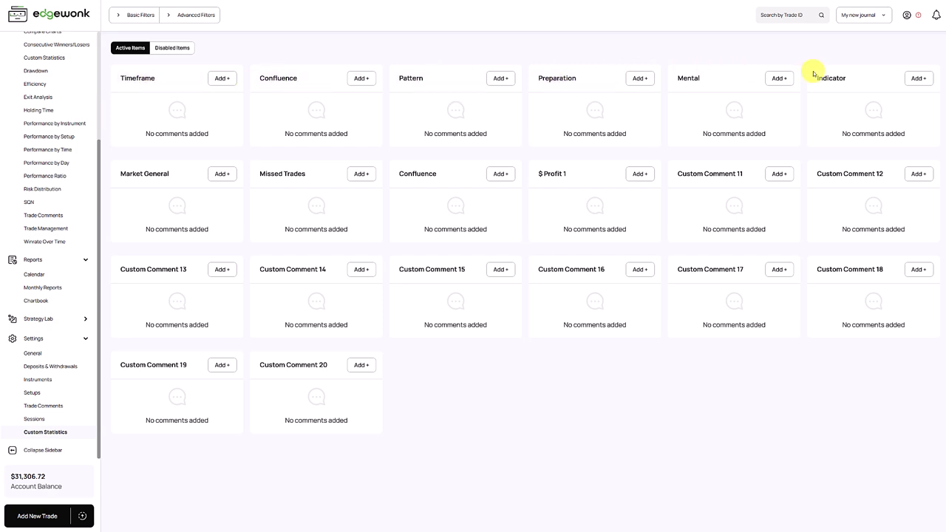
- Open the name of the Timeframe statistic for editing, and leave it without renaming
double_click(163, 80)
left_click(164, 80)
left_click_drag(157, 80, 127, 79)
left_click(117, 80)
double_click(168, 80)
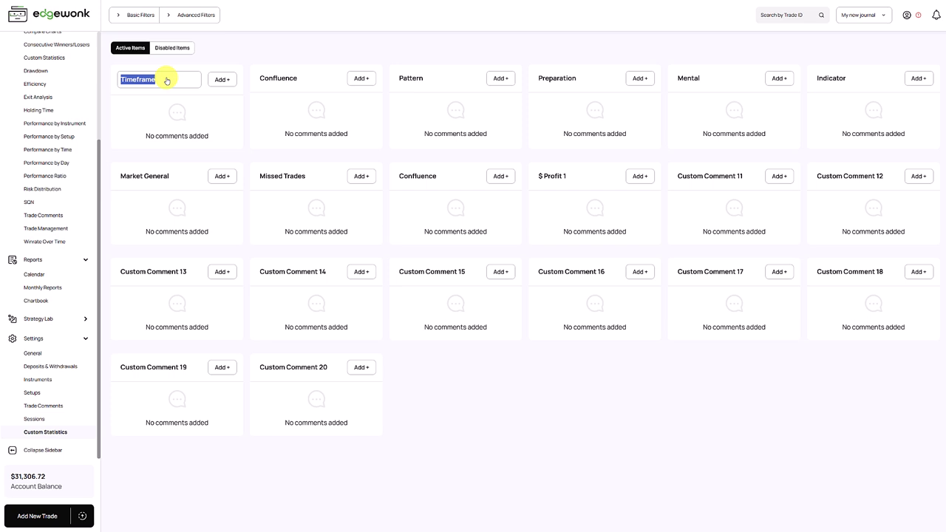
left_click(171, 117)
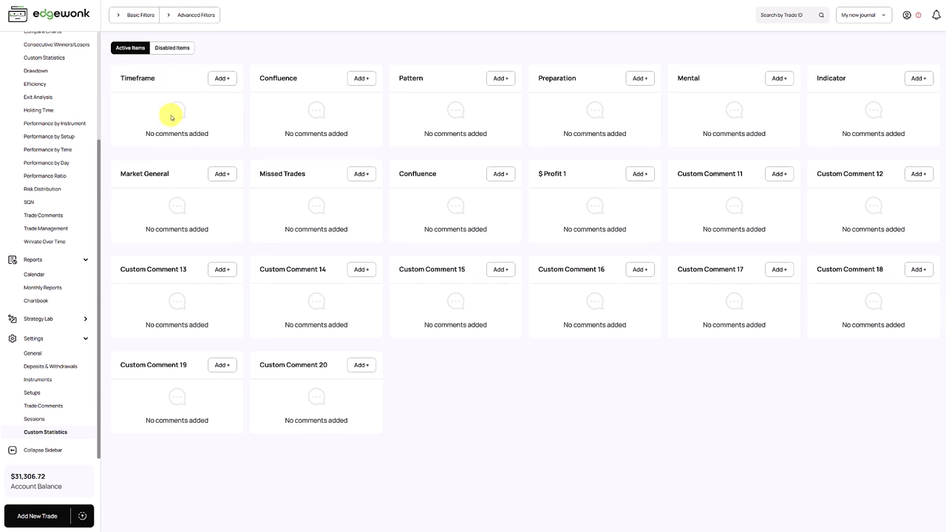
- Add three comments named Daily, 4H and 1H to the Timeframe custom statistic
left_click(225, 80)
left_click(169, 105)
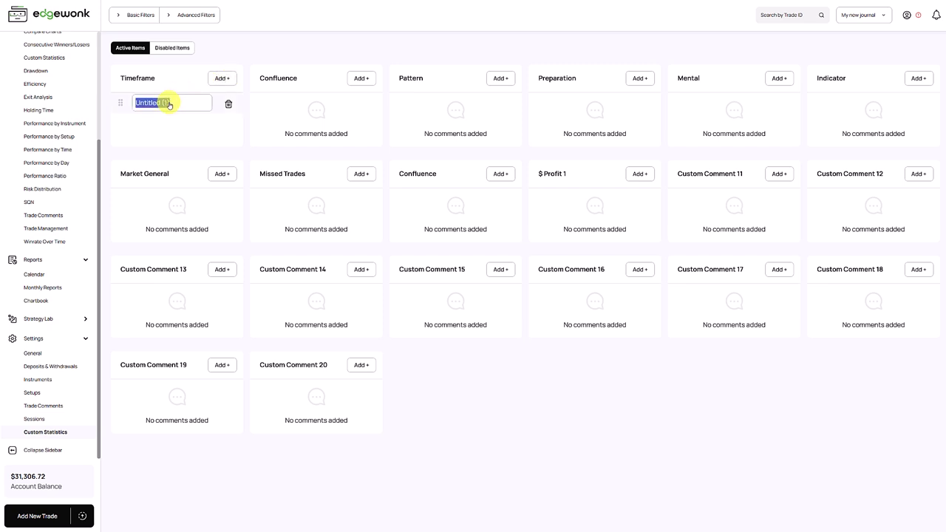
type("Daily")
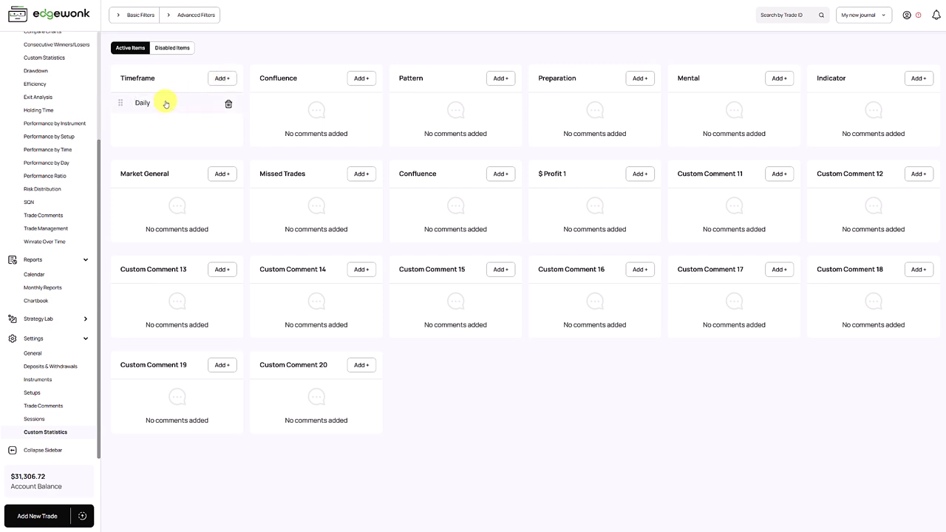
left_click(222, 78)
left_click(171, 126)
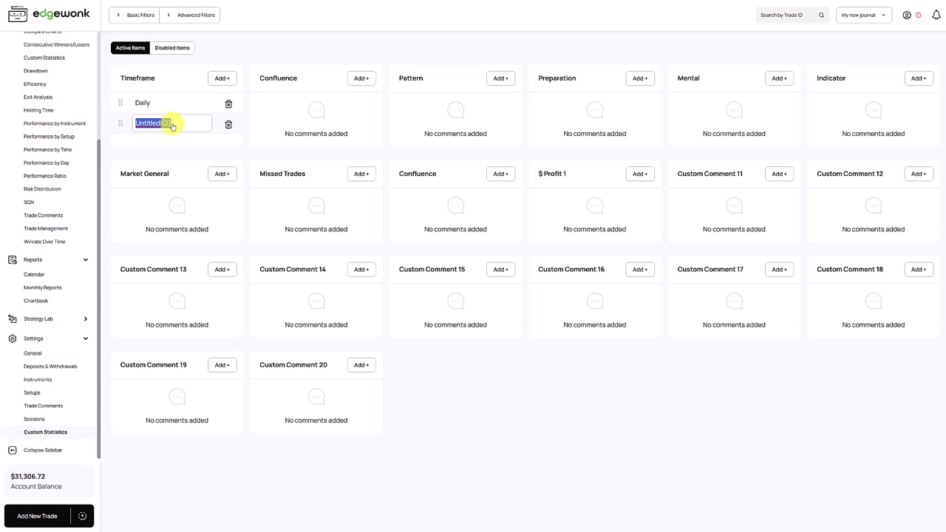
type("4H")
key("Return")
left_click(207, 79)
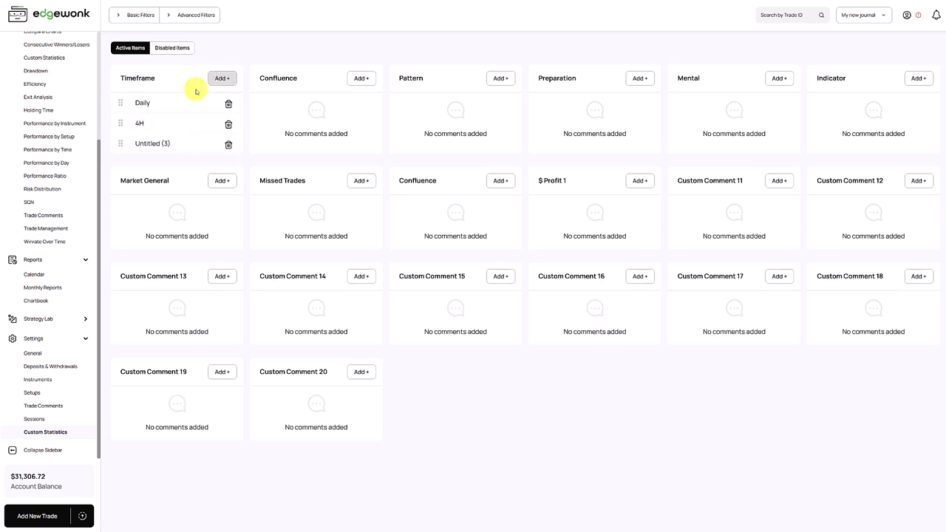
left_click(168, 141)
type("1H")
key("Return")
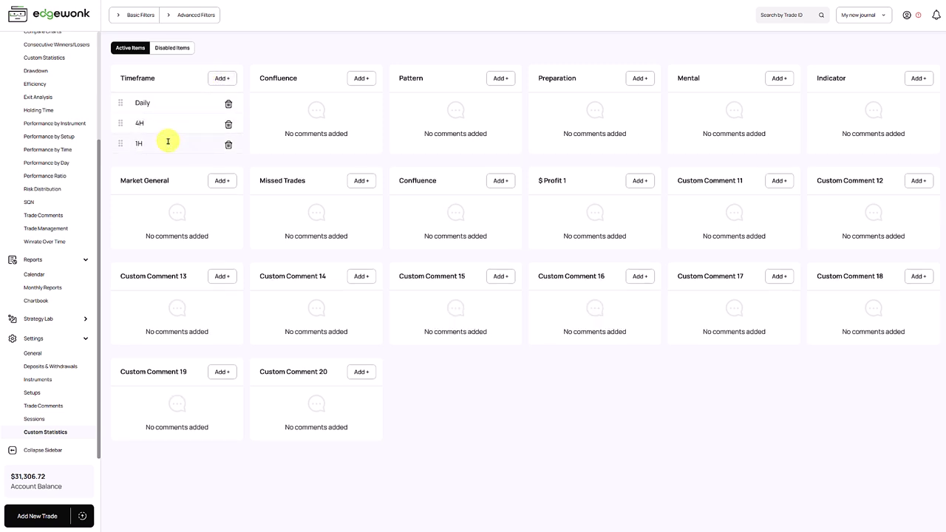
- Add a fourth comment named 15 min to the Timeframe custom statistic
left_click(224, 78)
left_click(167, 164)
type("15 min")
key("Return")
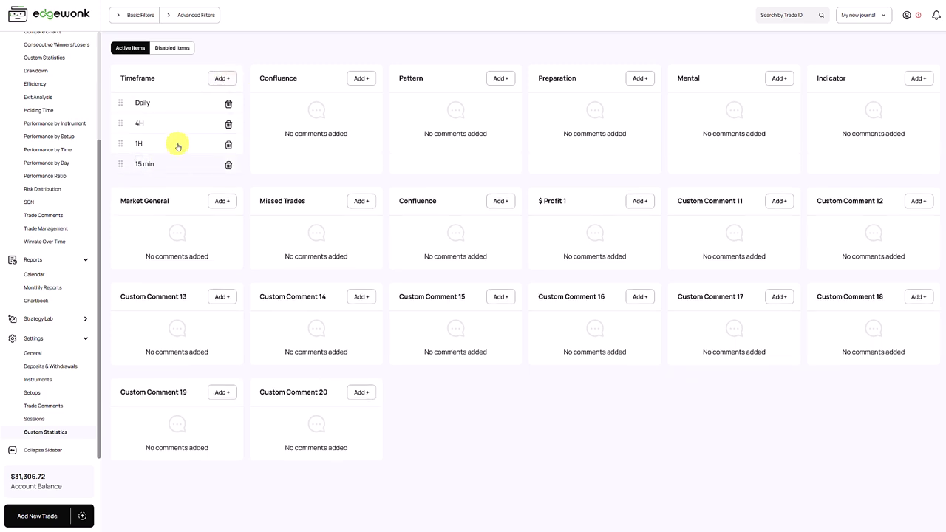
- In the journal's Timeframe column, assign Daily to the first trade and 4H to the second trade
scroll(59, 77, "up", 3)
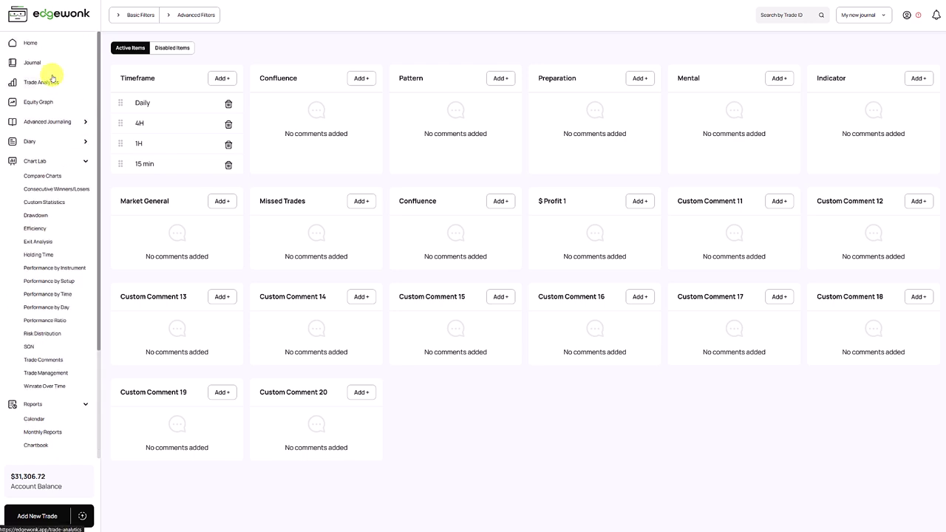
left_click(39, 62)
left_click_drag(309, 501, 734, 509)
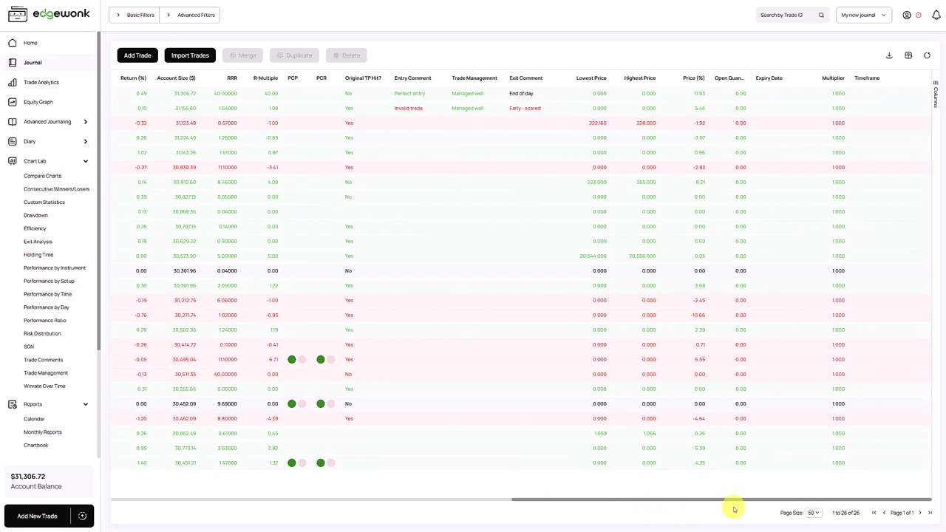
left_click(872, 97)
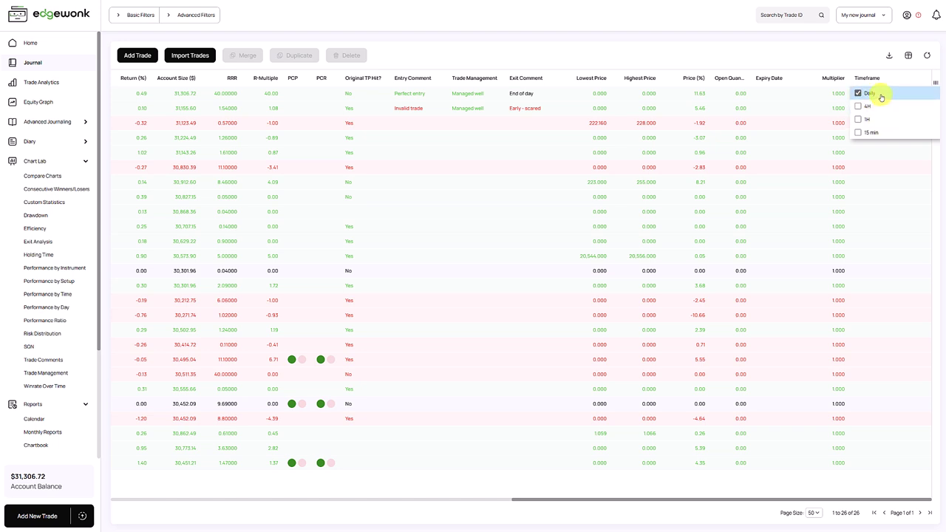
left_click(875, 56)
left_click(872, 108)
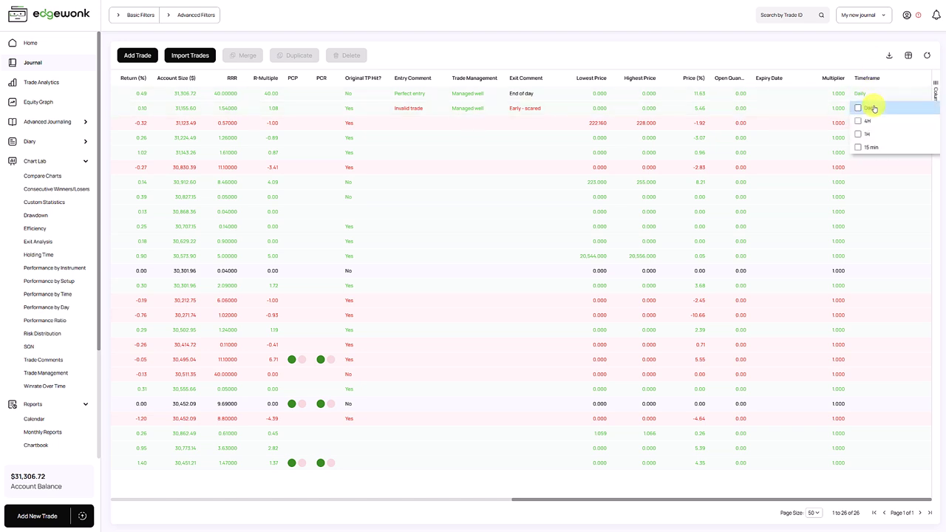
left_click(862, 63)
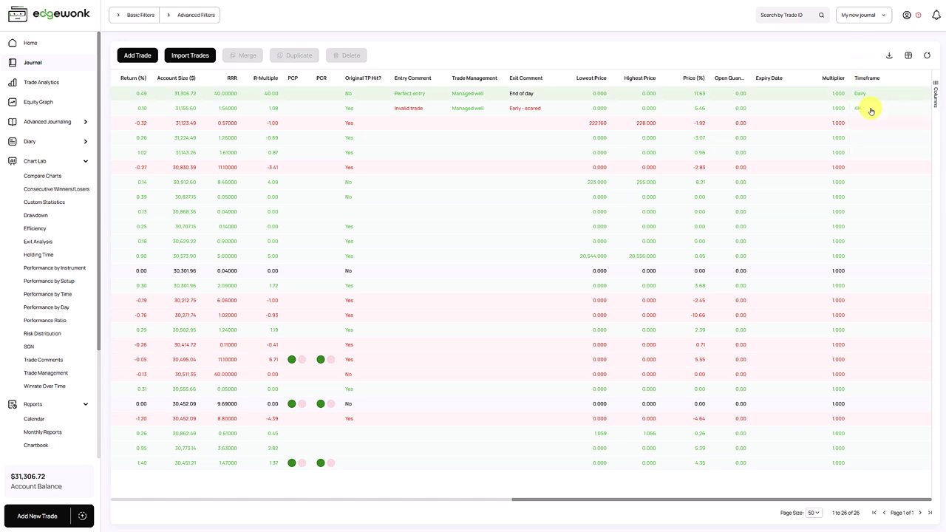
- Assign both 4H and 1H as the Timeframe of the third trade in the journal
left_click(868, 124)
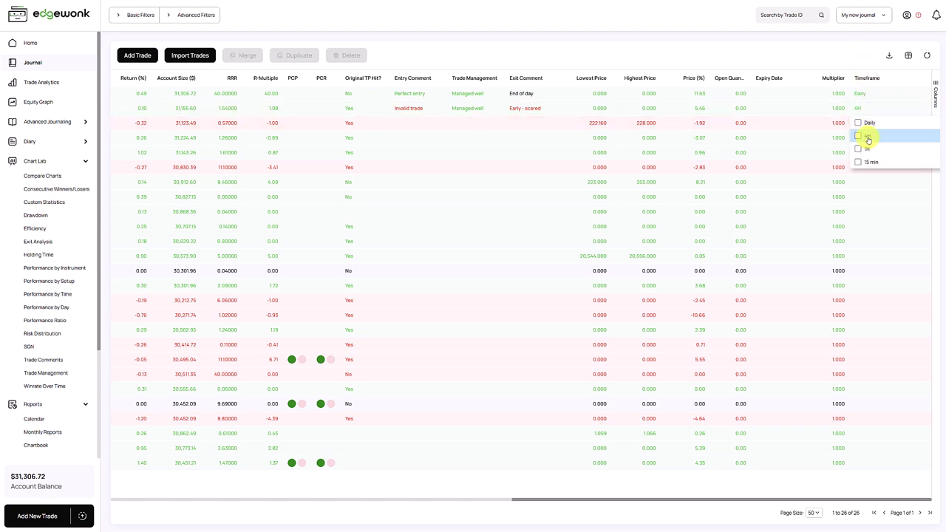
left_click(859, 137)
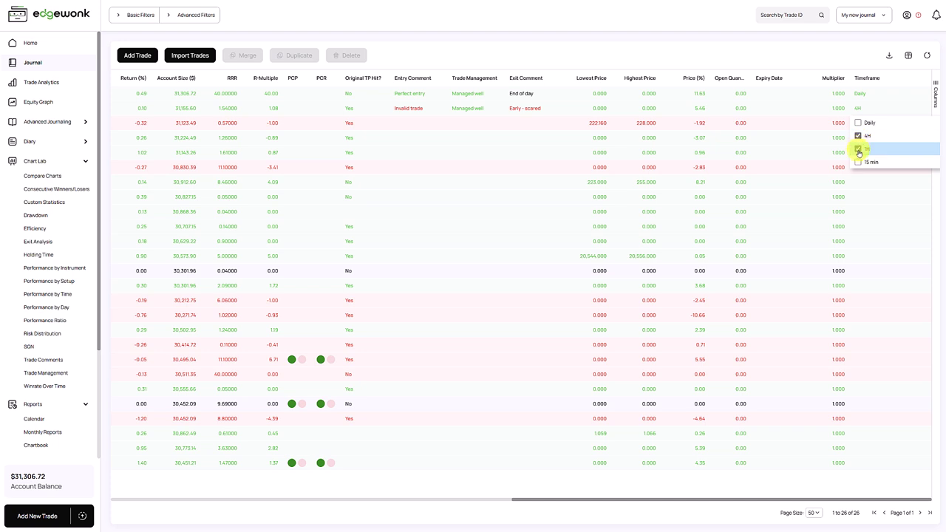
left_click(862, 48)
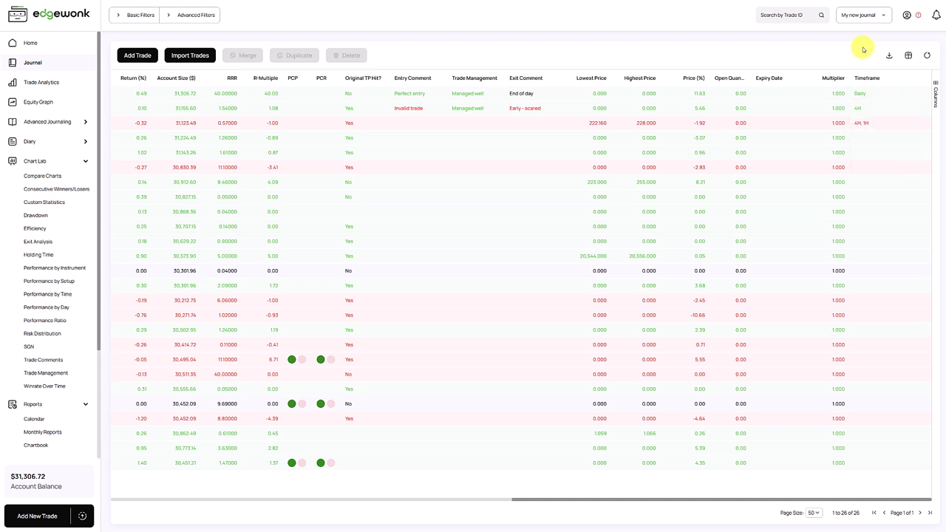
- Open the third trade's advanced data and review the options of its Timeframe custom statistic
left_click(783, 127)
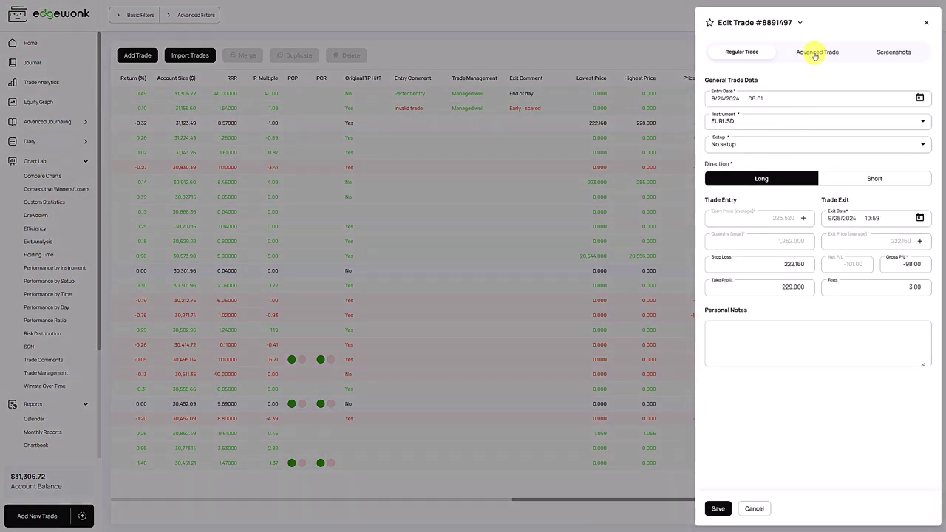
left_click(815, 55)
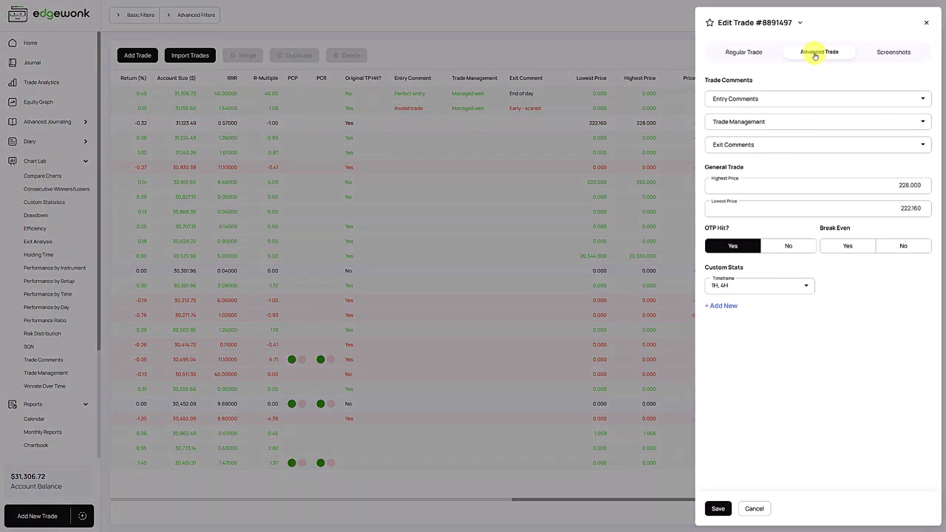
left_click(746, 287)
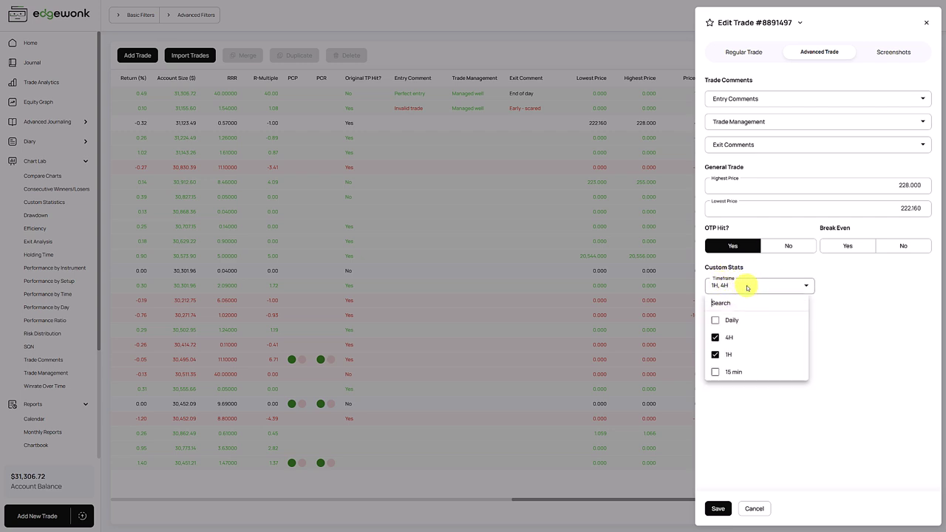
left_click(835, 305)
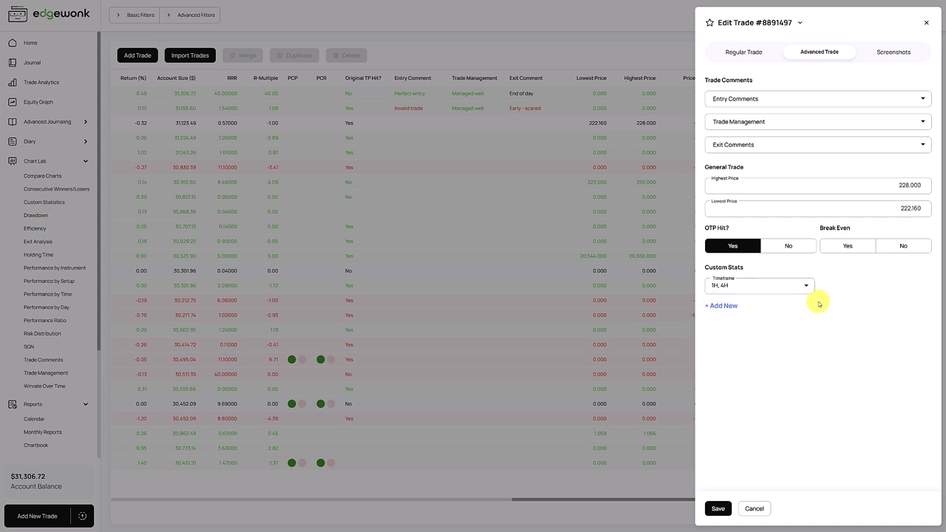
- Add the Confluence custom statistic to the trade with a new comment named All confluence, and save the trade
left_click(726, 309)
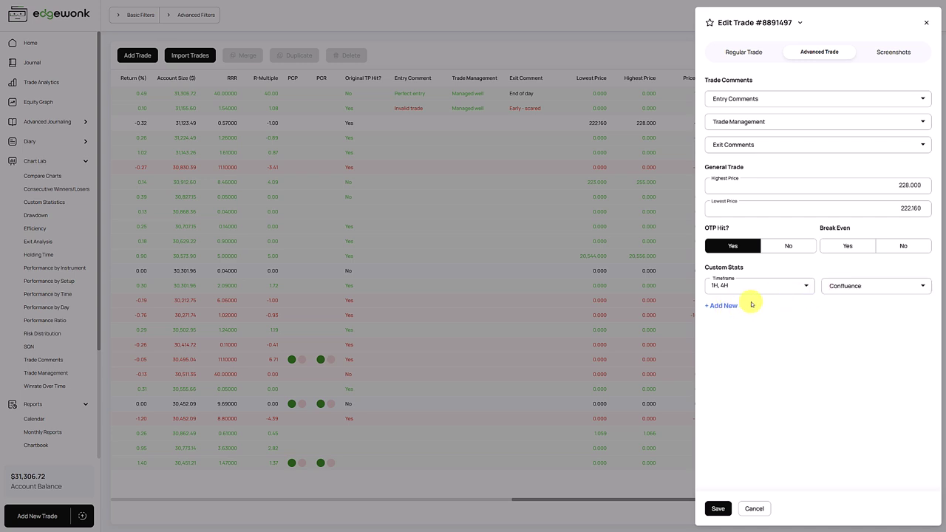
left_click(858, 289)
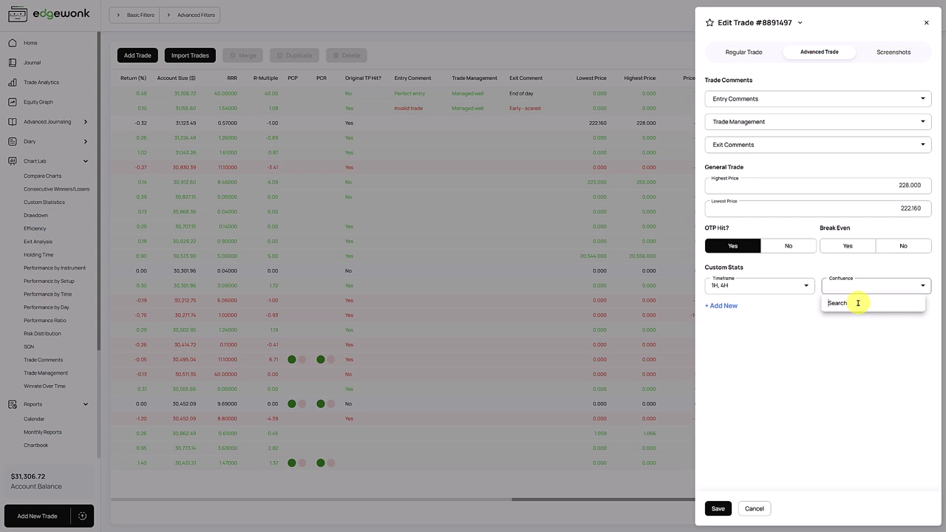
type("Al")
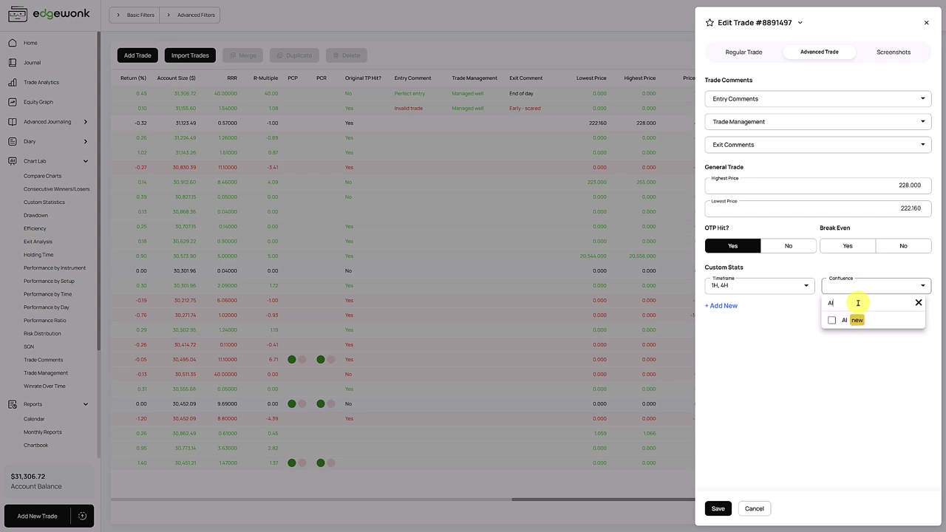
type("l confiuence")
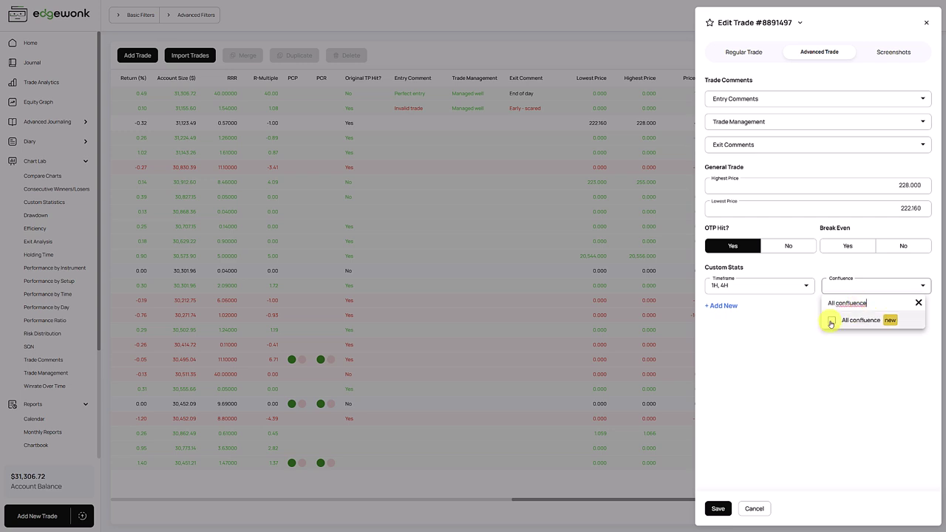
left_click(833, 320)
left_click(851, 343)
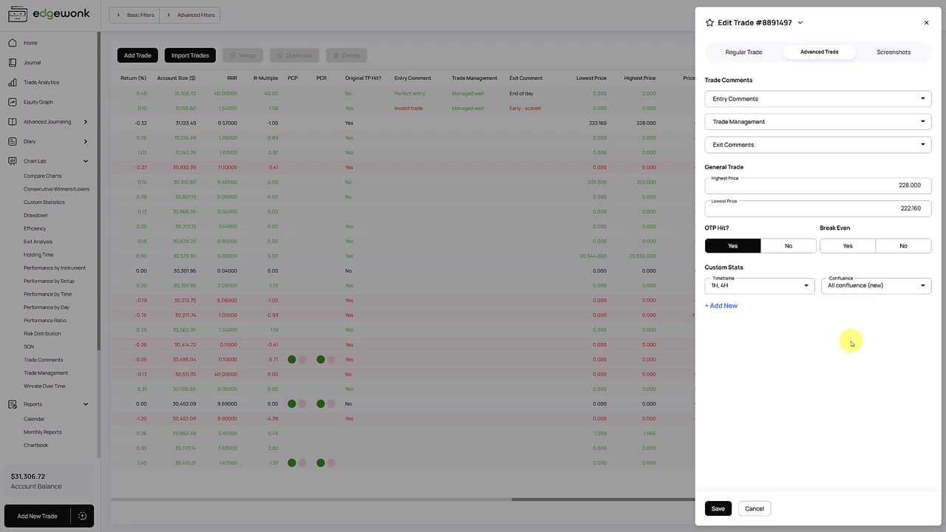
left_click(718, 511)
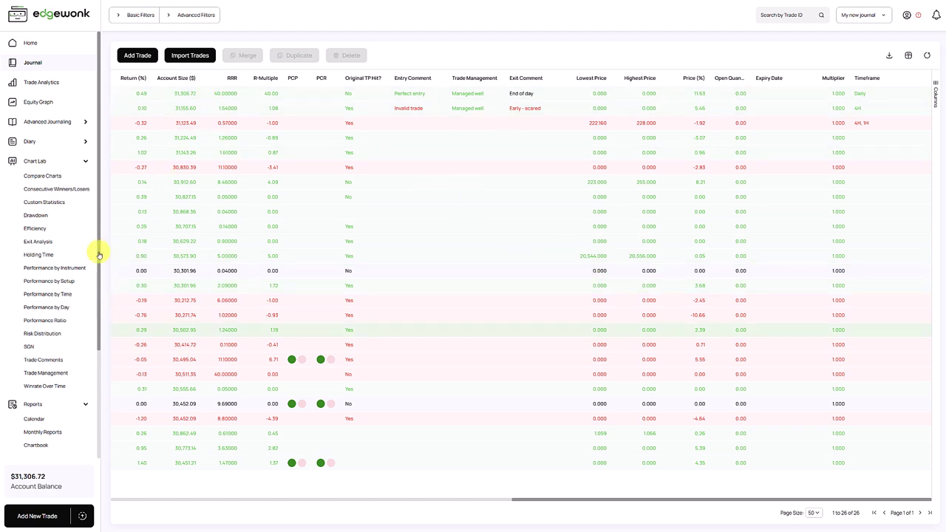
- Open the Custom Statistics chart in Chart Lab and examine the return and trade details of each timeframe
left_click(80, 207)
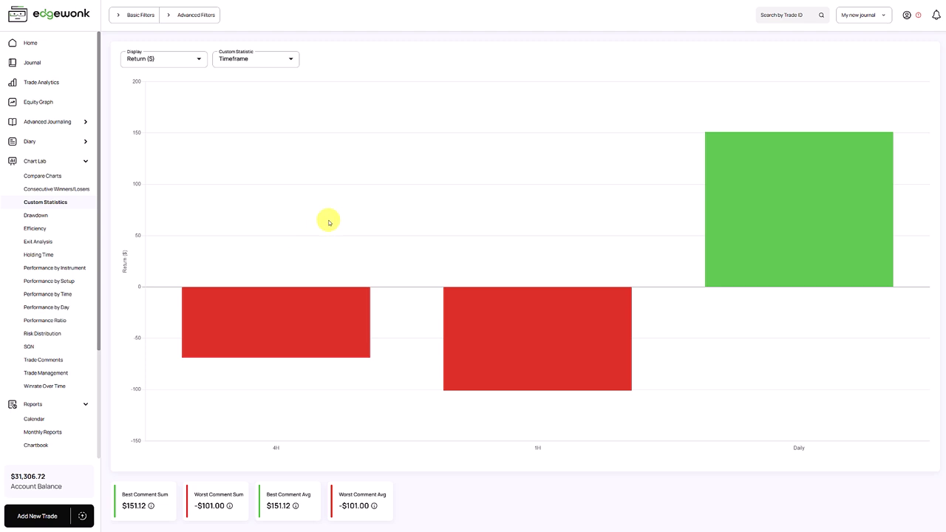
mouse_move(323, 306)
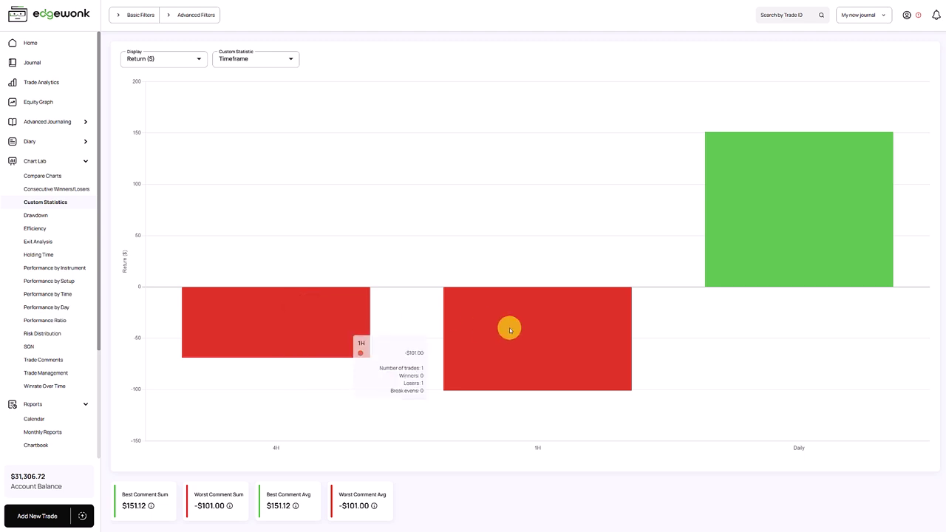
mouse_move(509, 328)
mouse_move(785, 243)
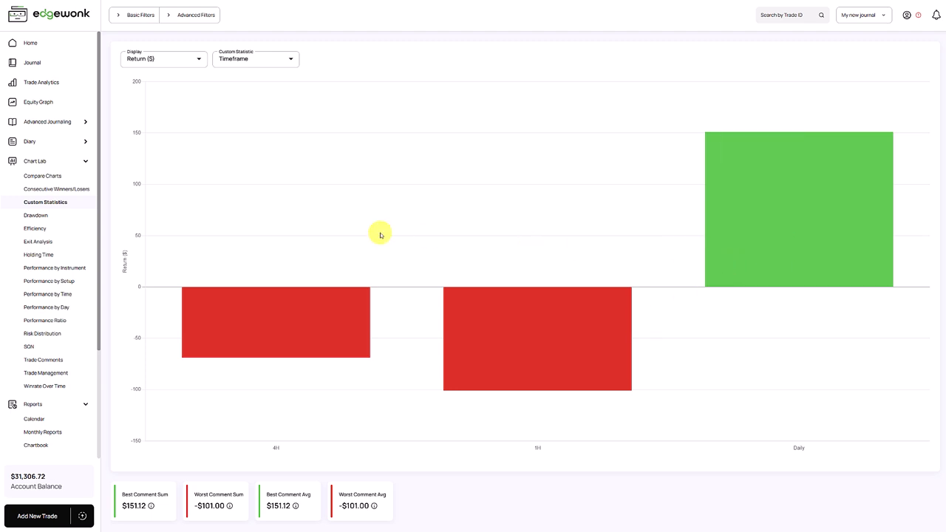
- Open the equity graph and filter it to trades with the Daily and 4H timeframes
left_click(53, 104)
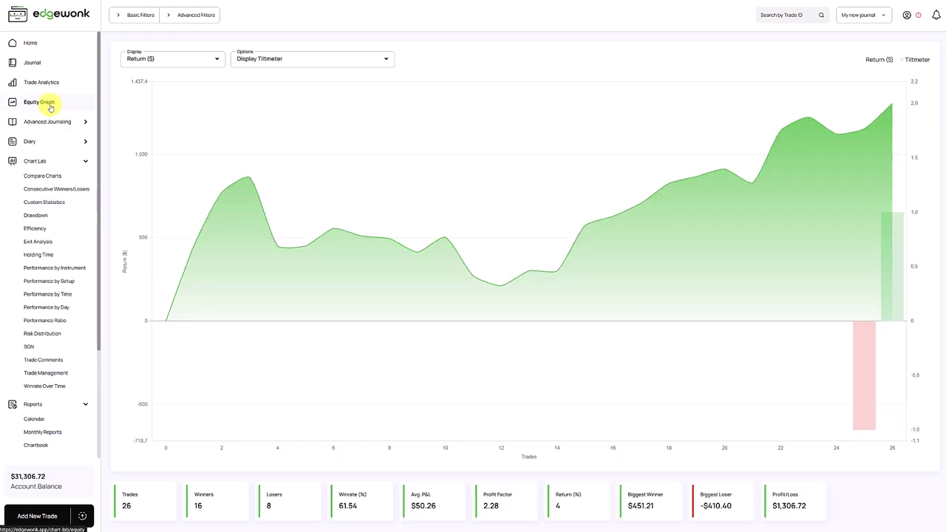
left_click(198, 19)
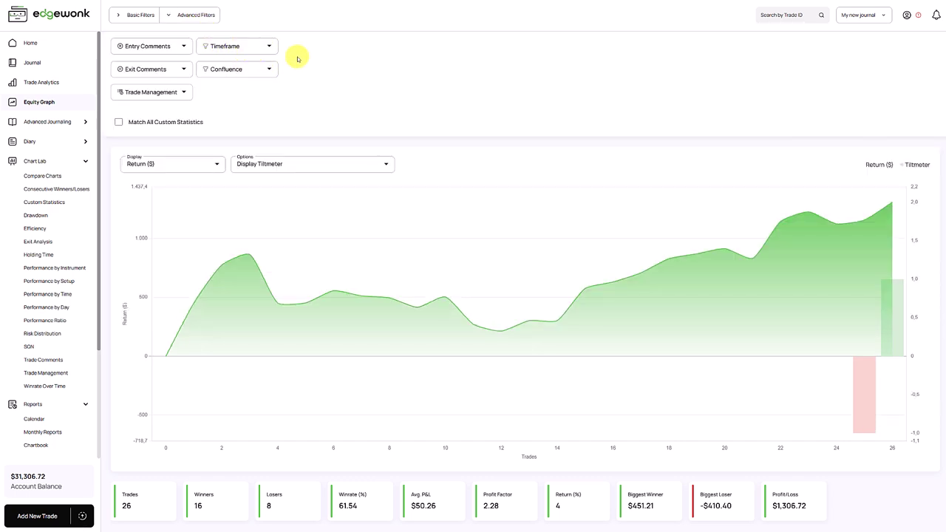
left_click(229, 48)
left_click(222, 81)
left_click(219, 97)
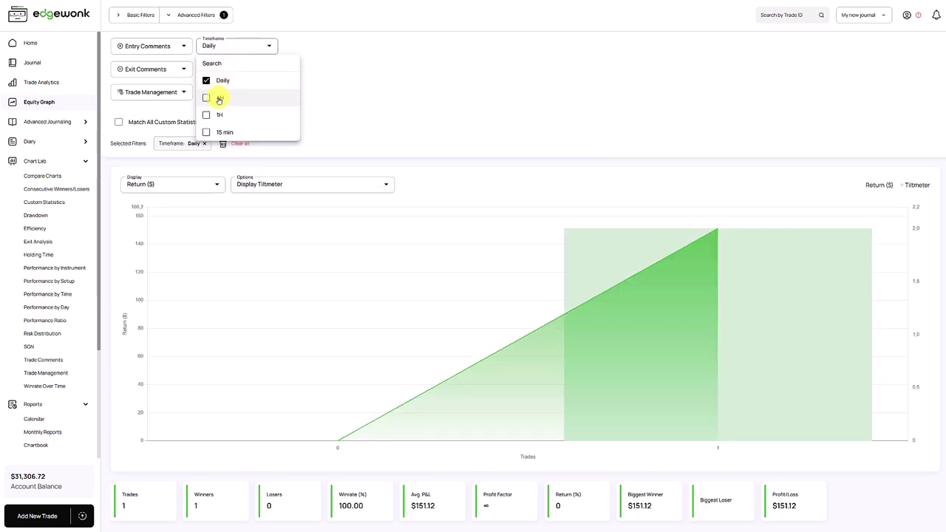
left_click(220, 21)
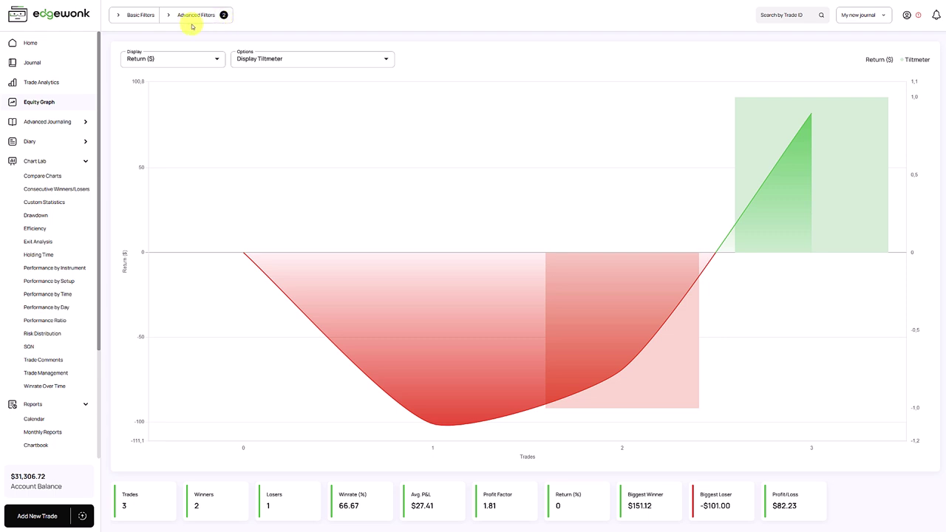
- Return to the journal and clear all advanced filters
left_click(48, 42)
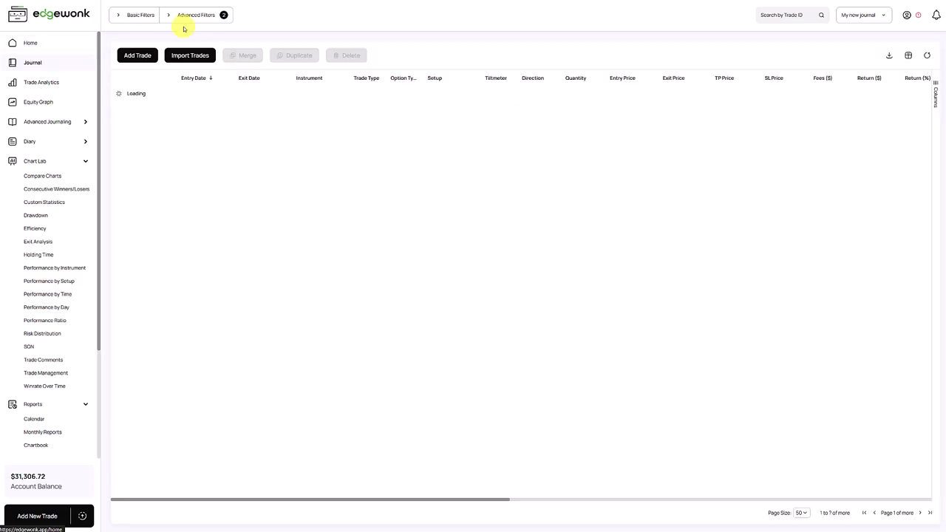
left_click(206, 15)
left_click(295, 146)
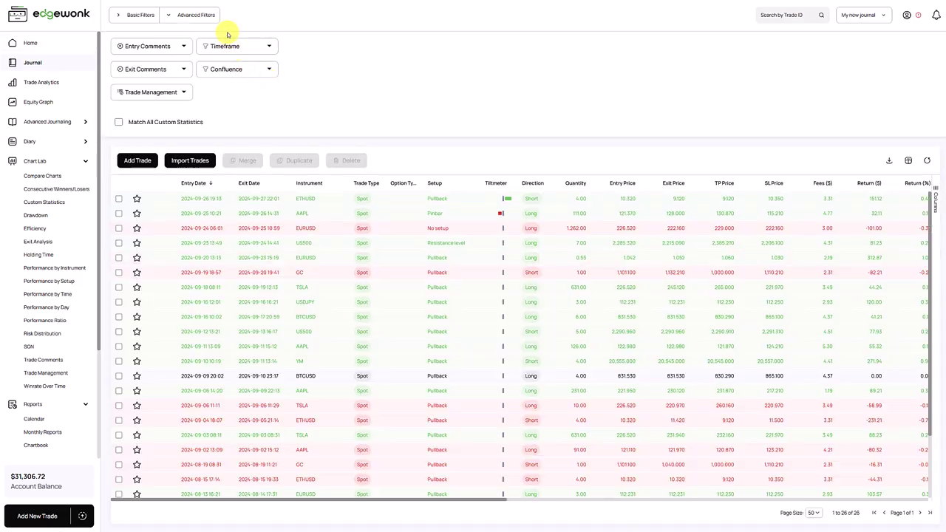
left_click(207, 15)
- Open the first journal trade, ETHUSD, and enlarge its Personal Notes field
left_click(178, 96)
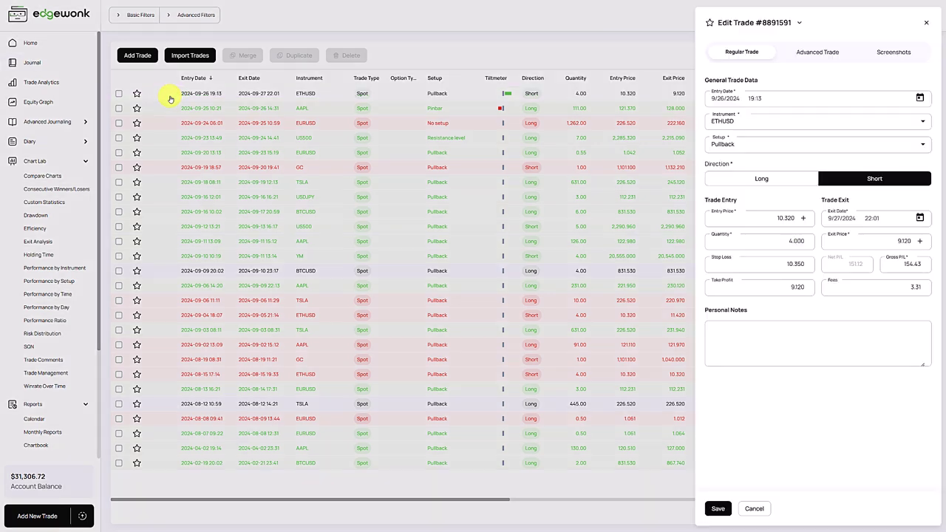
left_click(759, 338)
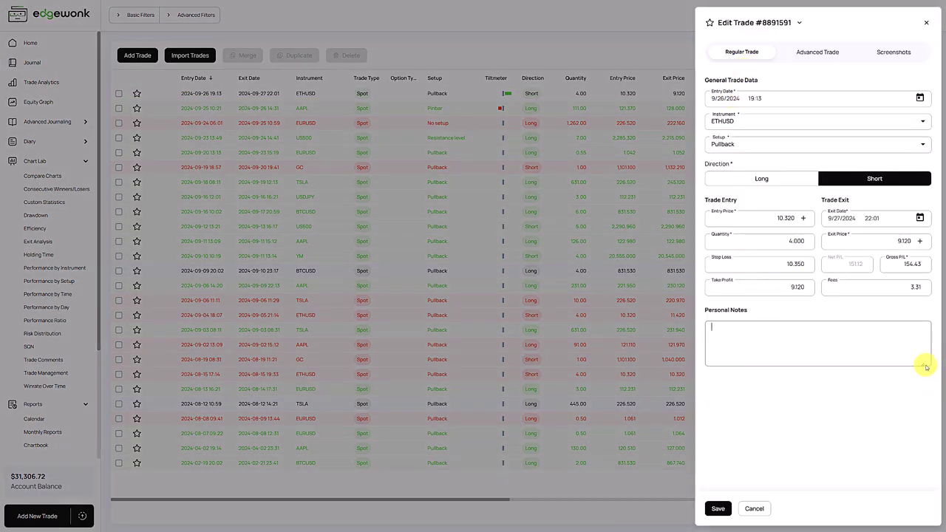
left_click_drag(924, 365, 921, 459)
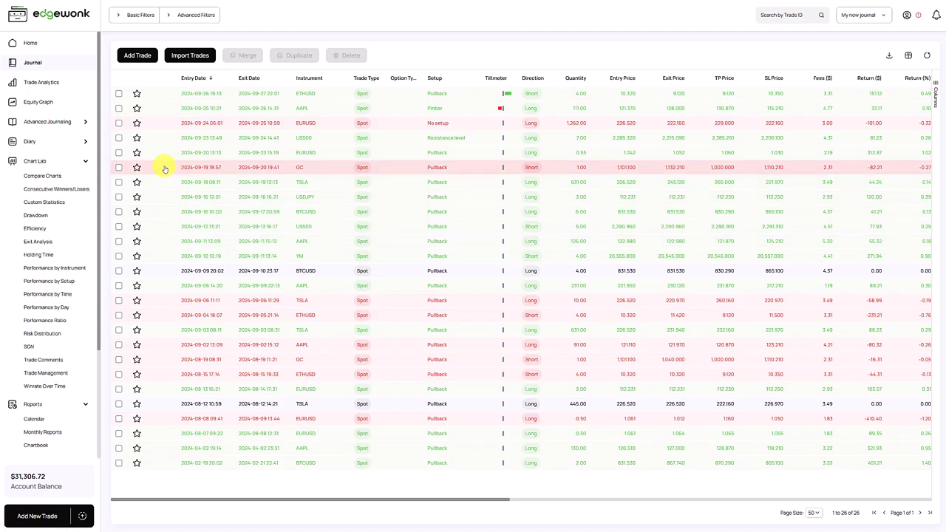
- Open the US500 trade with the Resistance level setup and review its regular and advanced trade data
left_click(162, 143)
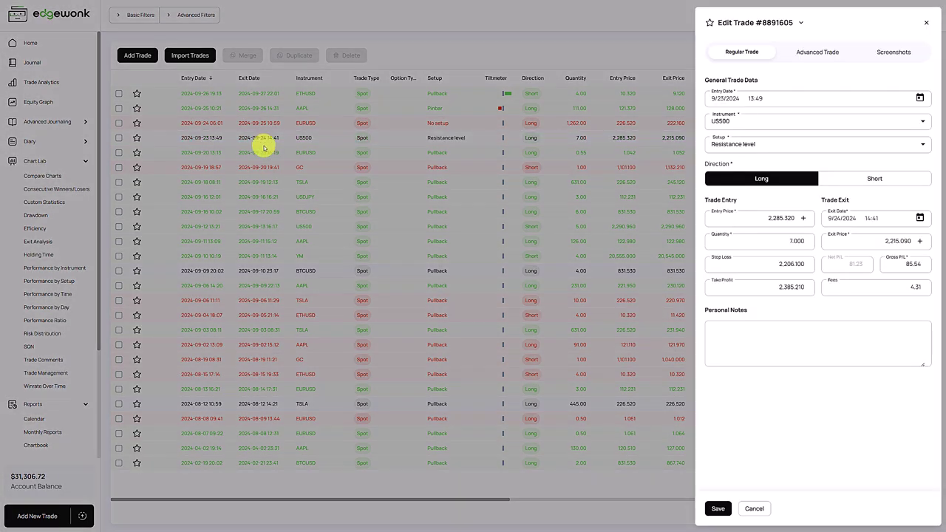
left_click(819, 52)
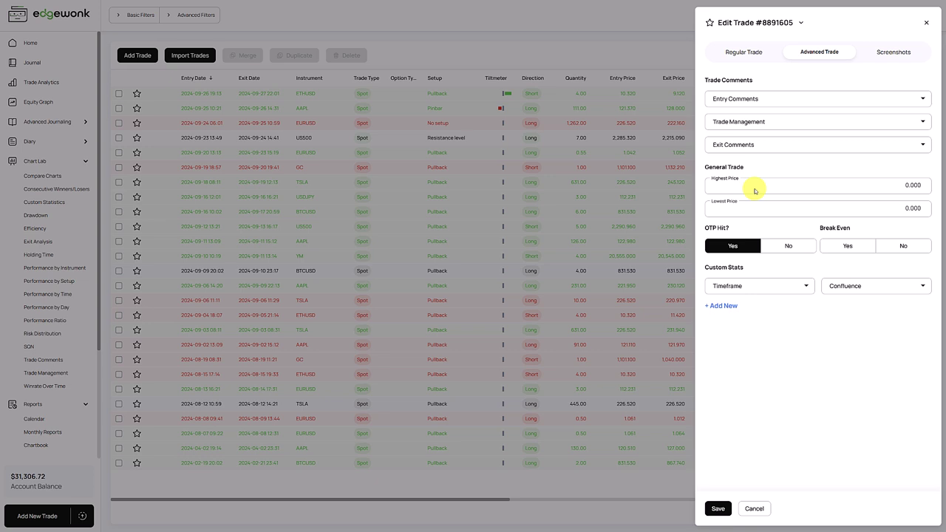
left_click(754, 54)
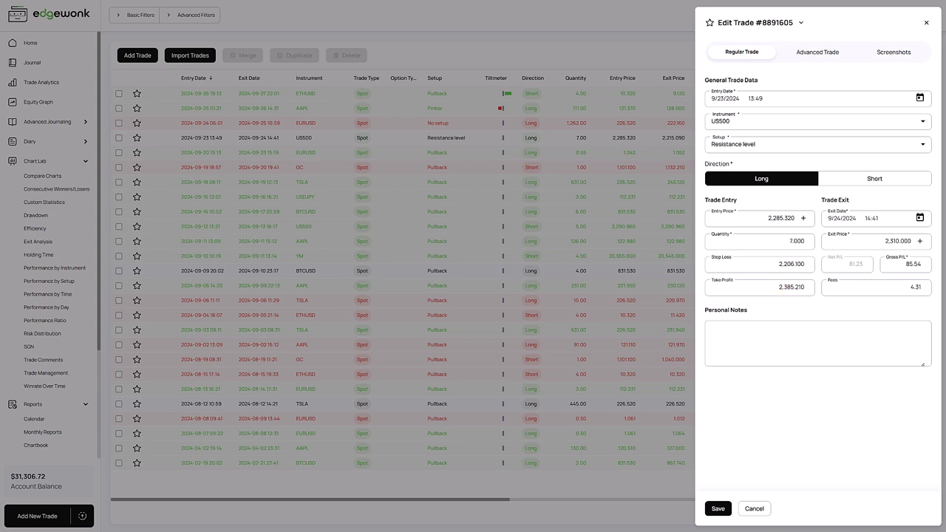
left_click(814, 53)
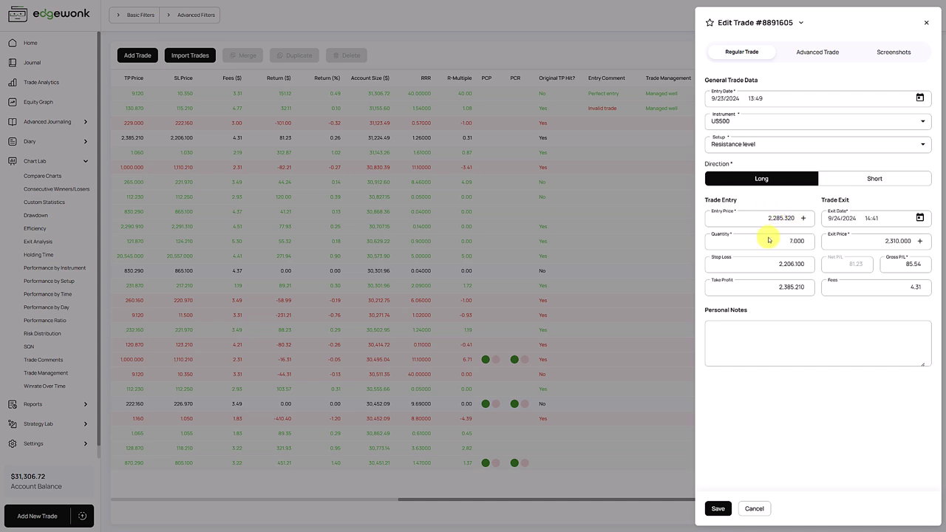
- Set the US500 trade's lowest price to 2,250 and highest price to 2,370 in its advanced data and save it
left_click(817, 52)
left_click(894, 208)
type("2250")
left_click(718, 510)
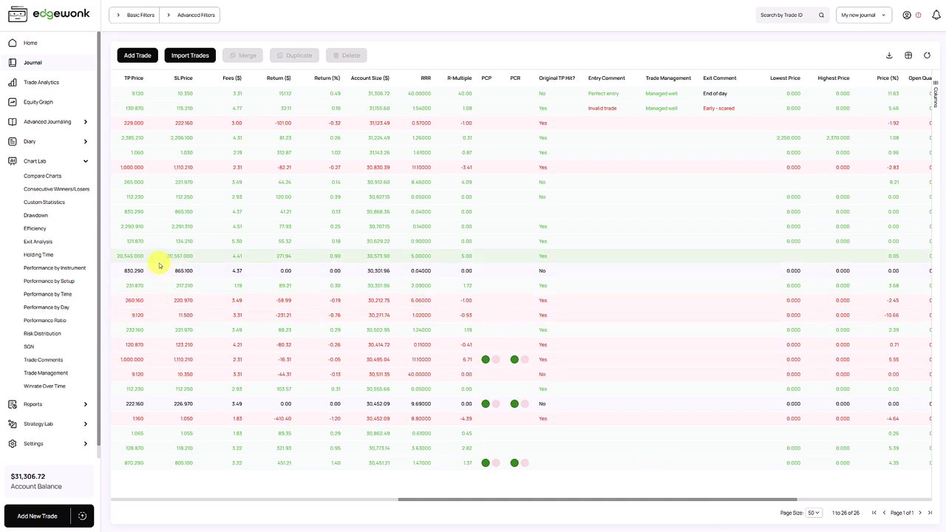
- Open the Exit Analysis chart and examine the updraw and drawdown bars of trade 23
left_click(60, 242)
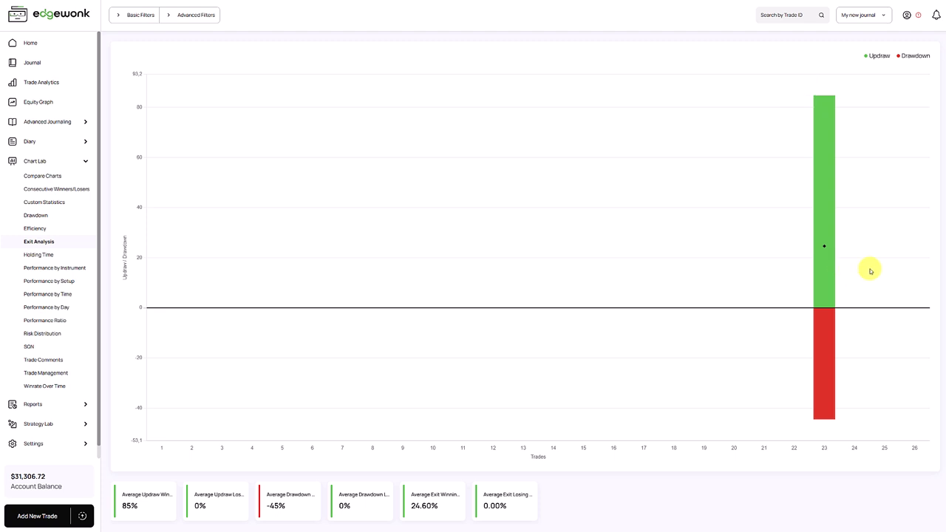
mouse_move(819, 265)
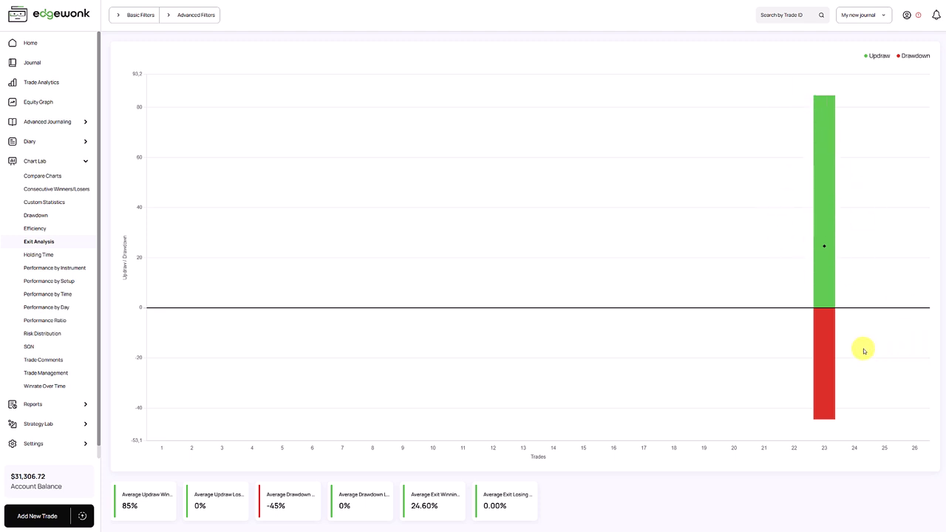
mouse_move(832, 379)
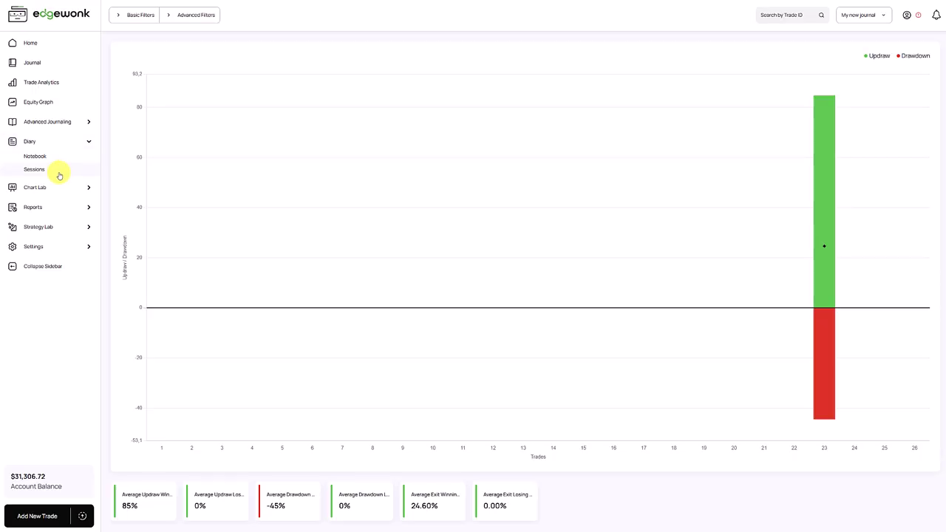
- Create a new diary session covering the period 9/23/2024 to 9/27/2024
left_click(57, 173)
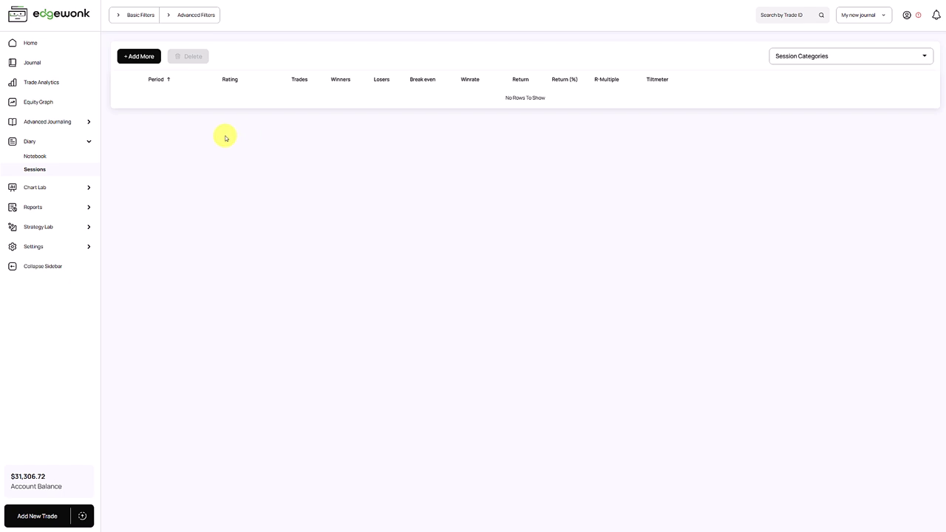
left_click(151, 62)
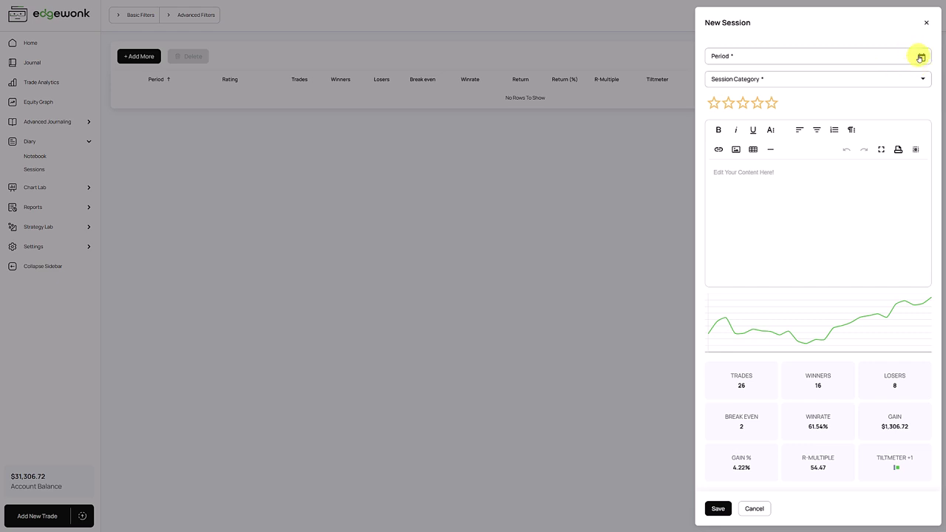
left_click(920, 57)
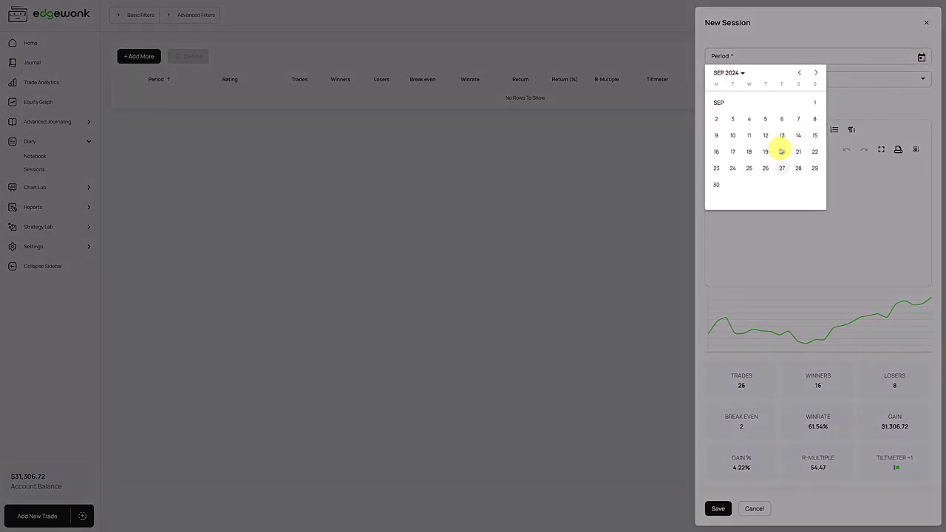
left_click(715, 169)
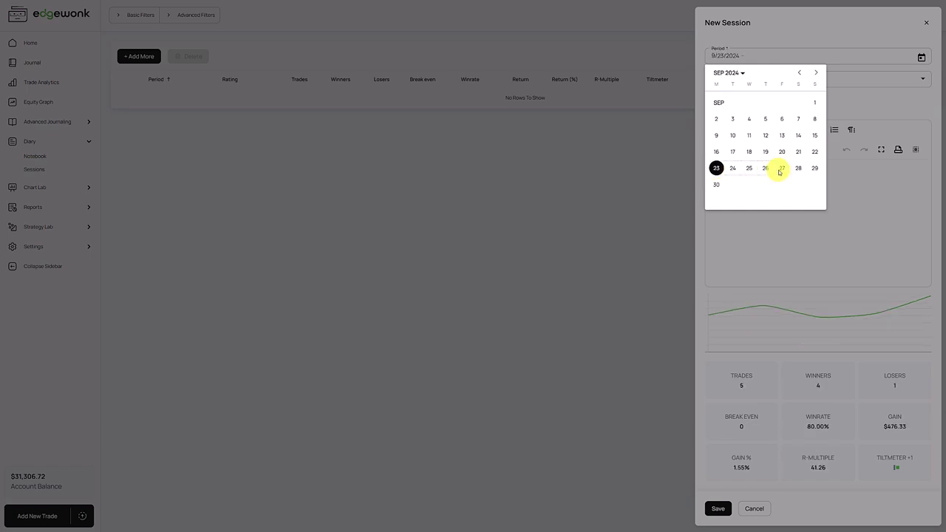
left_click(781, 170)
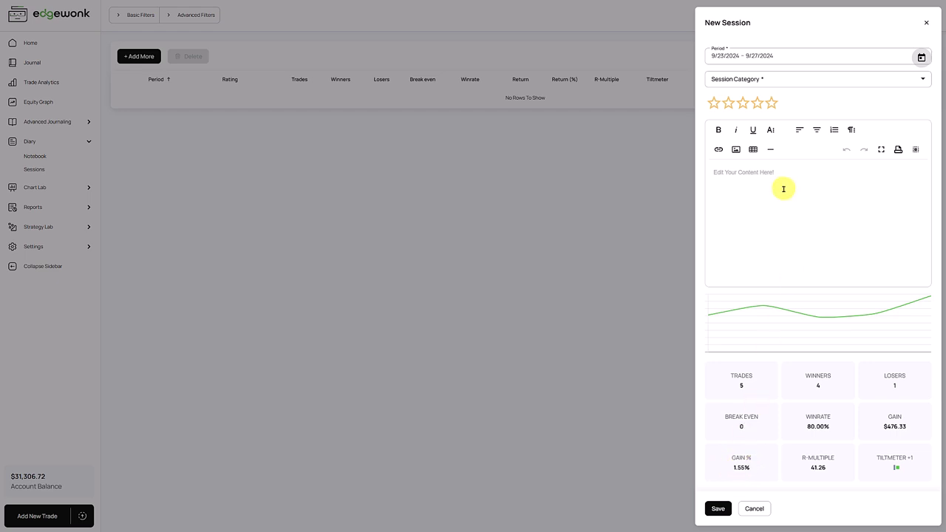
- Assign the session categories Emotions and Risk Management to the new session
left_click(796, 84)
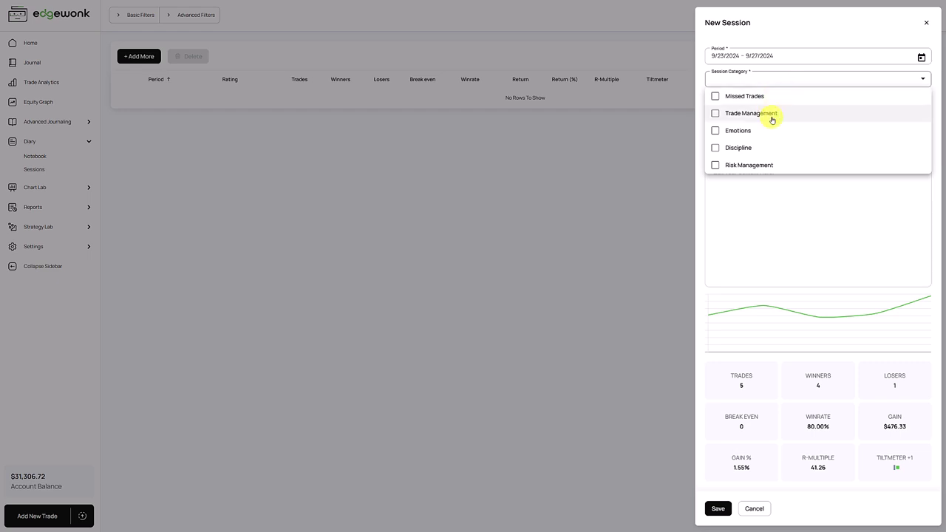
left_click(750, 131)
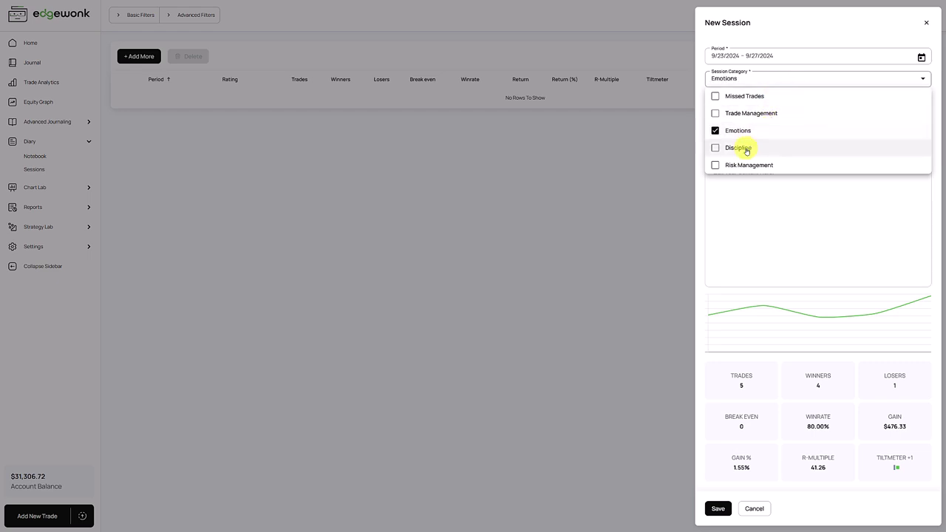
left_click(750, 164)
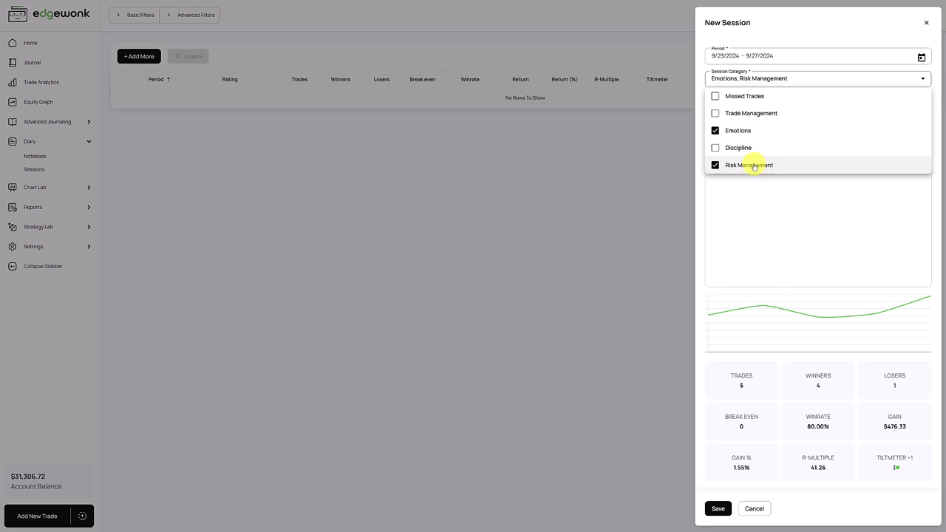
left_click(757, 196)
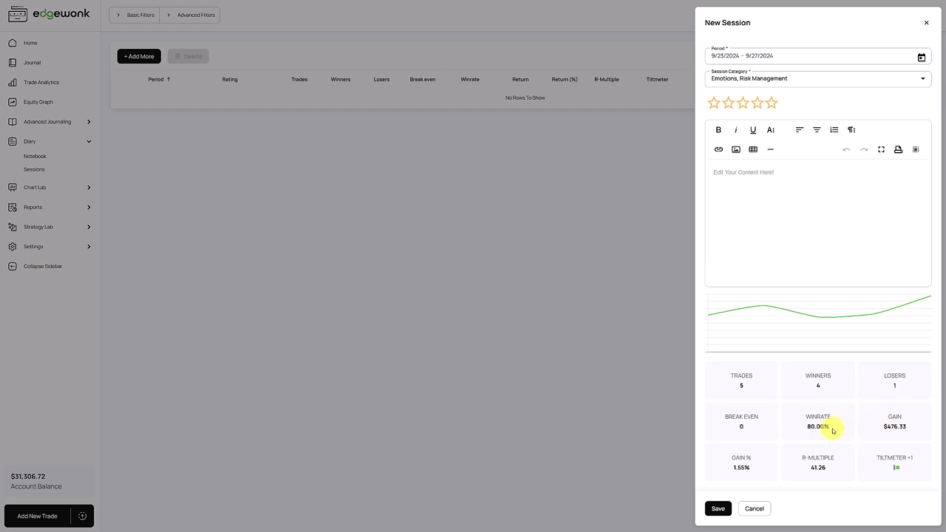
- Rate the session four stars and start a numbered list in its notes
left_click(757, 105)
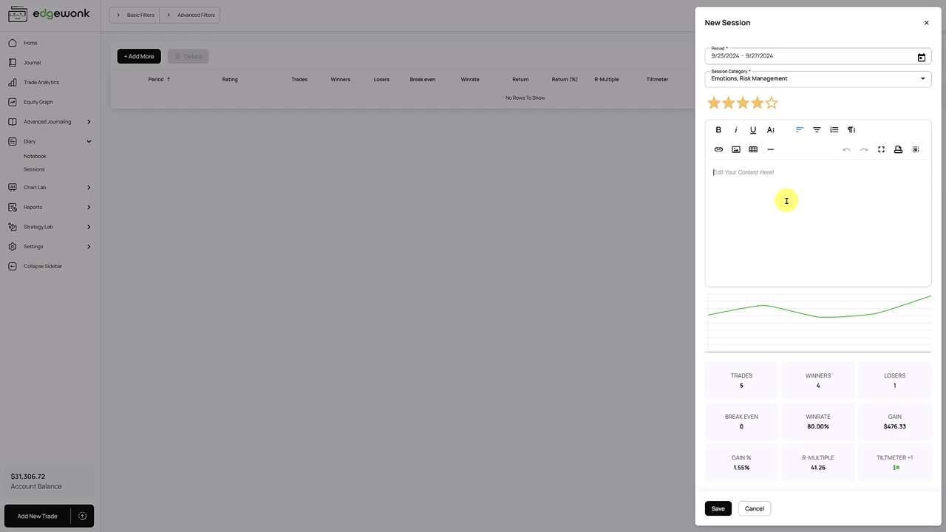
left_click(835, 133)
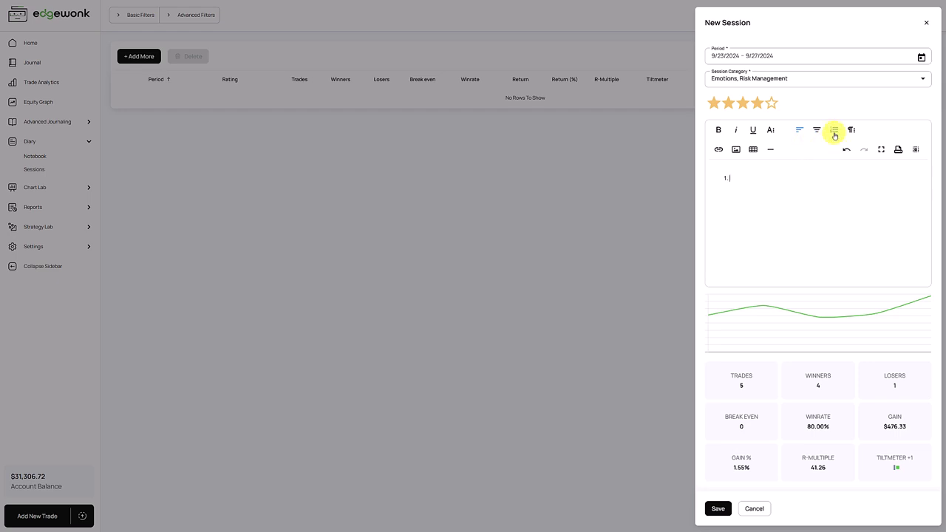